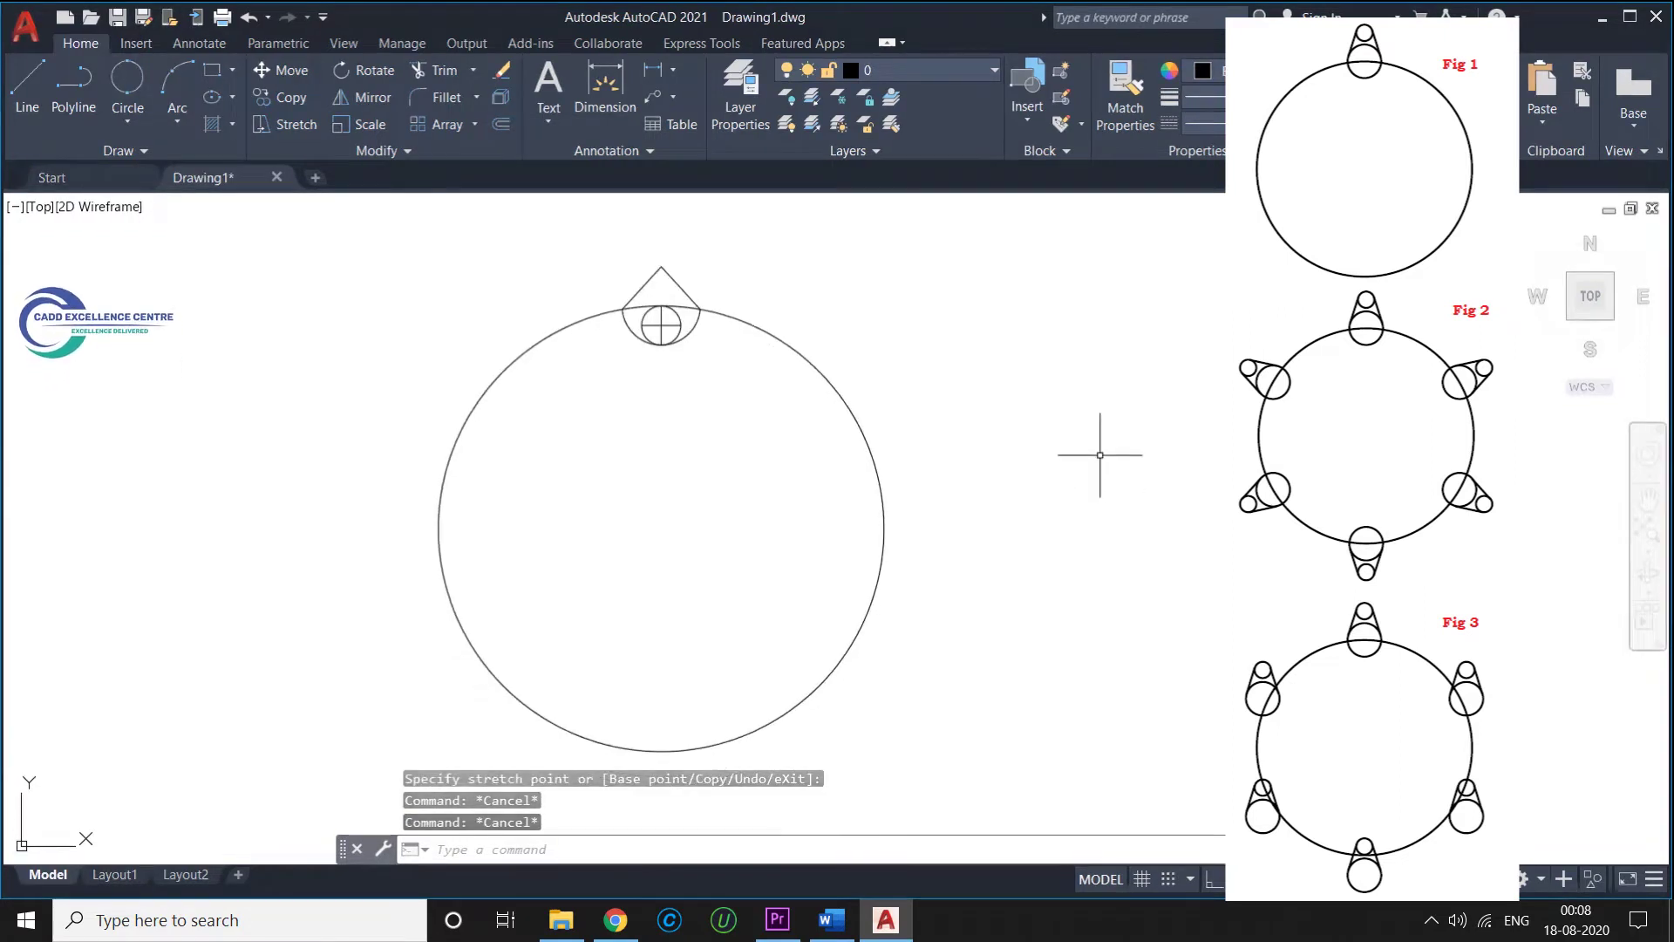
# Window-select the lug symbol and create a polar array centred on the large circle.
pyautogui.click(595, 239)
pyautogui.click(727, 391)
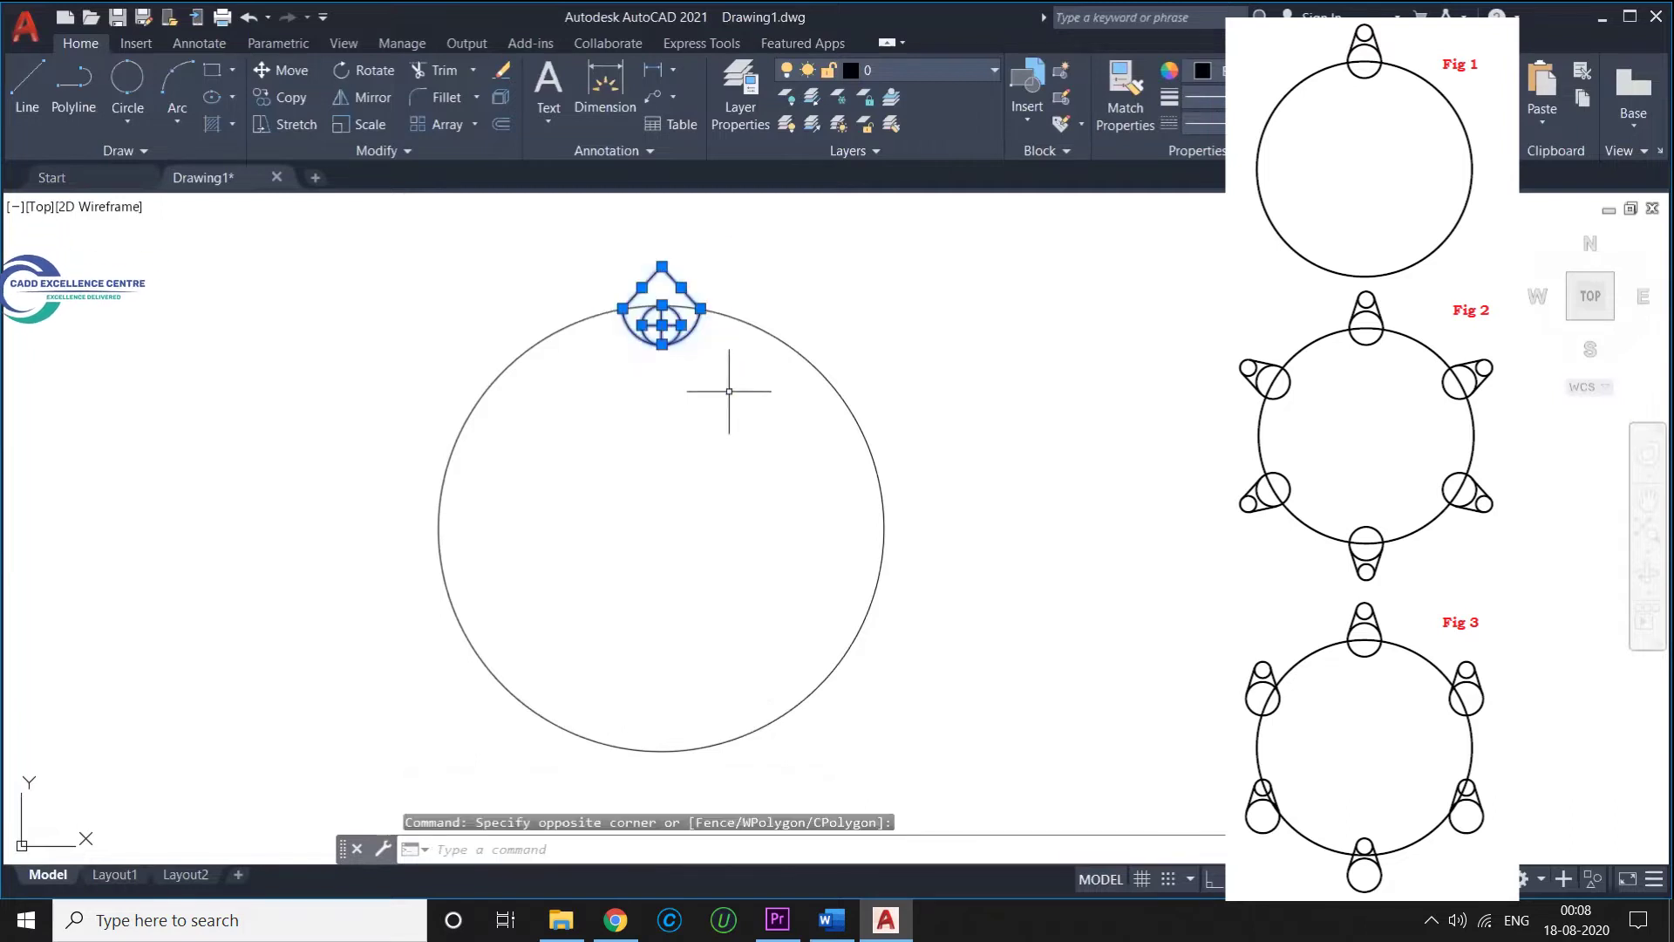
pyautogui.click(477, 123)
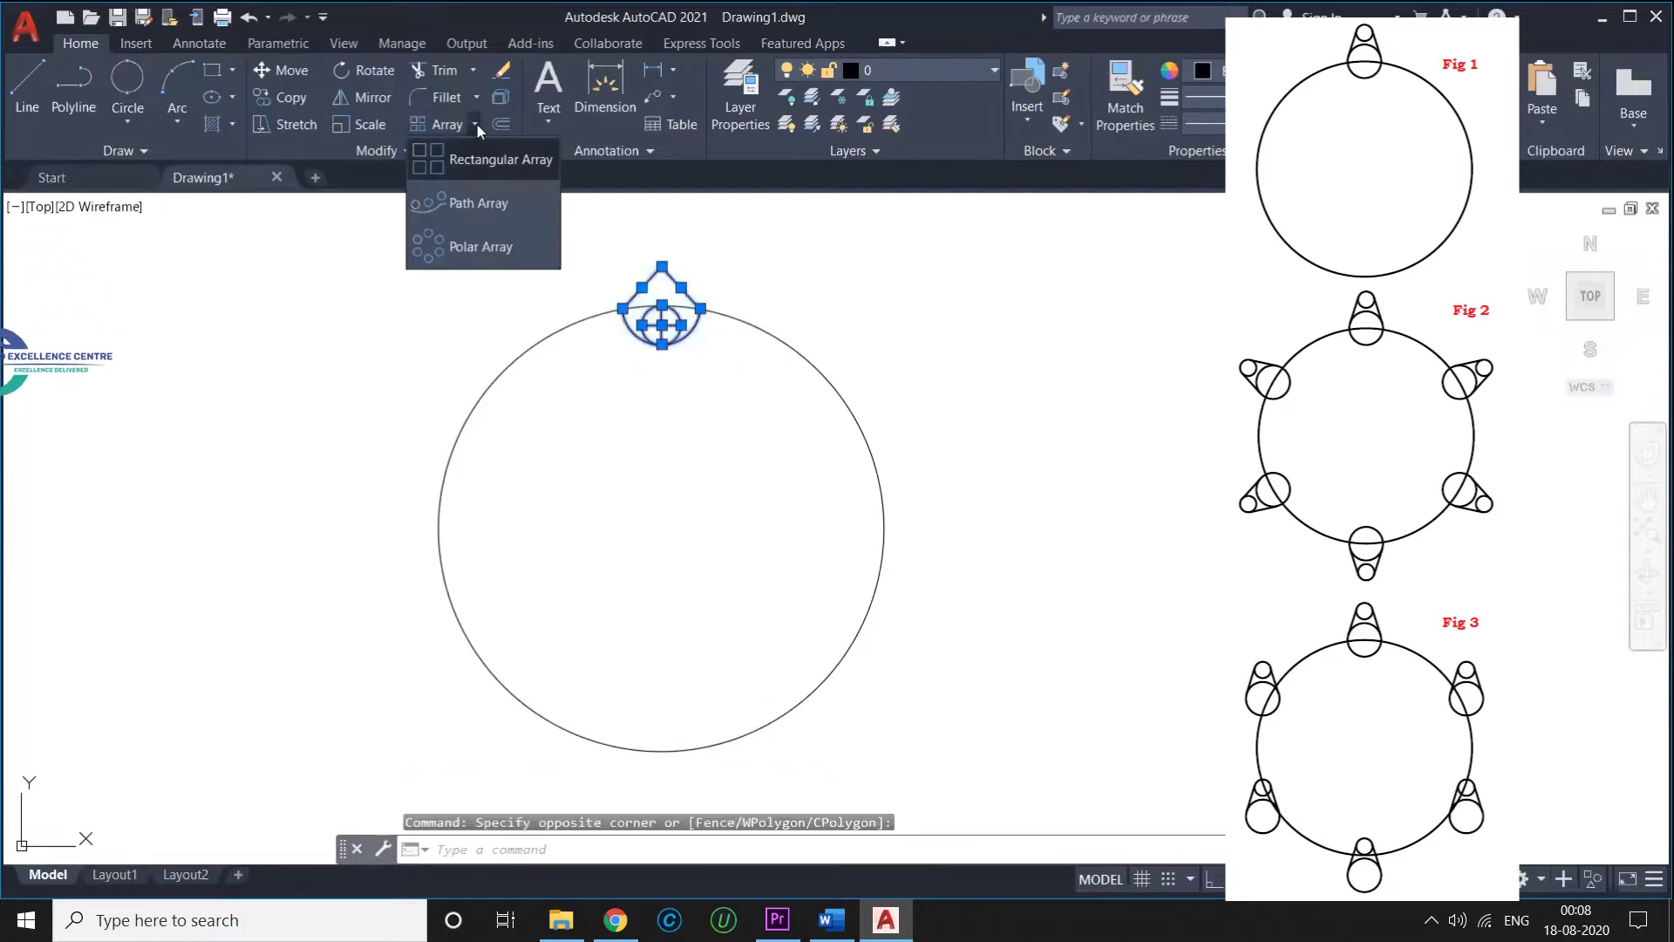
pyautogui.click(488, 246)
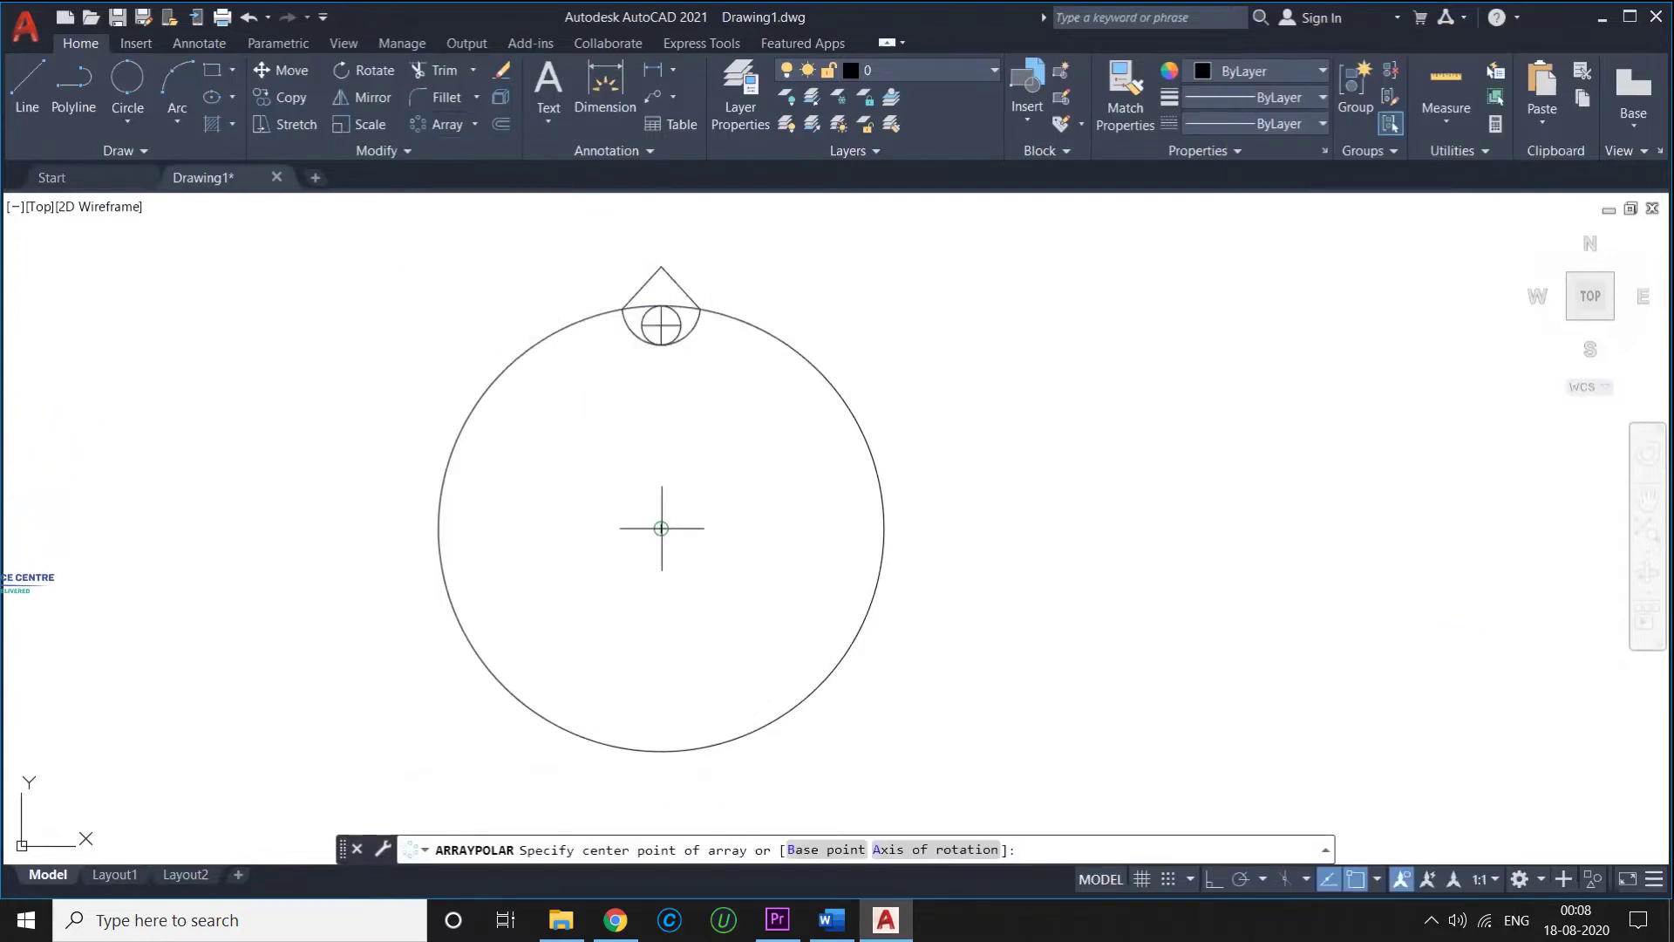
pyautogui.click(661, 528)
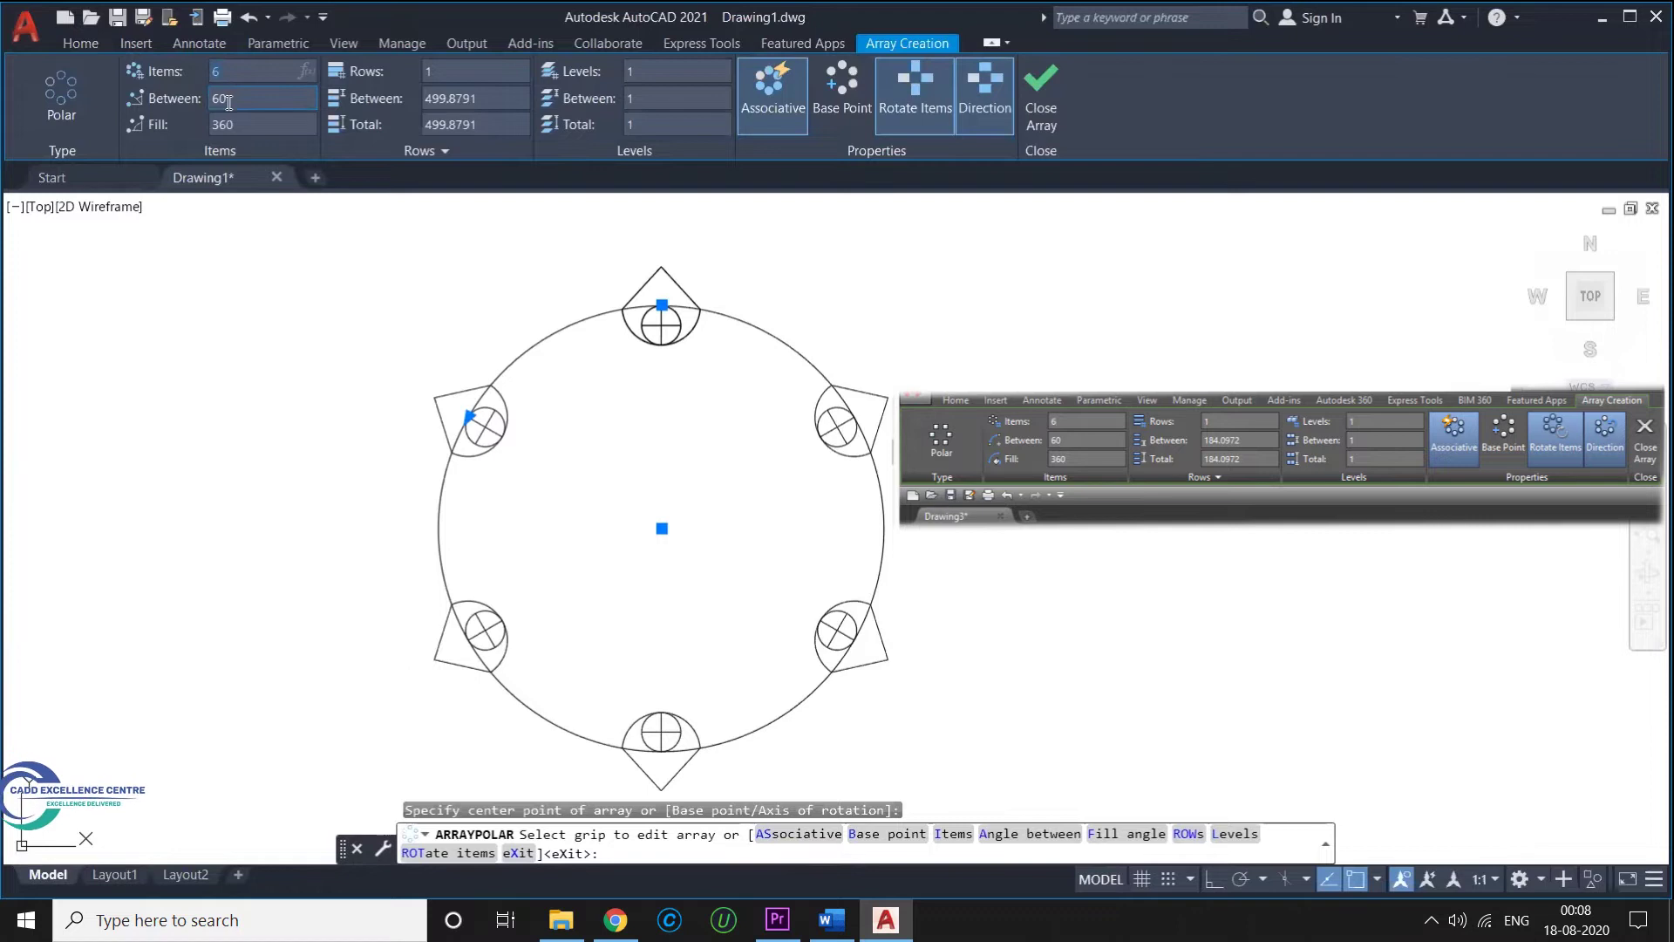
# Set the polar array to 8 items after trying 10 and 3.
pyautogui.write('10')
pyautogui.press('Return')
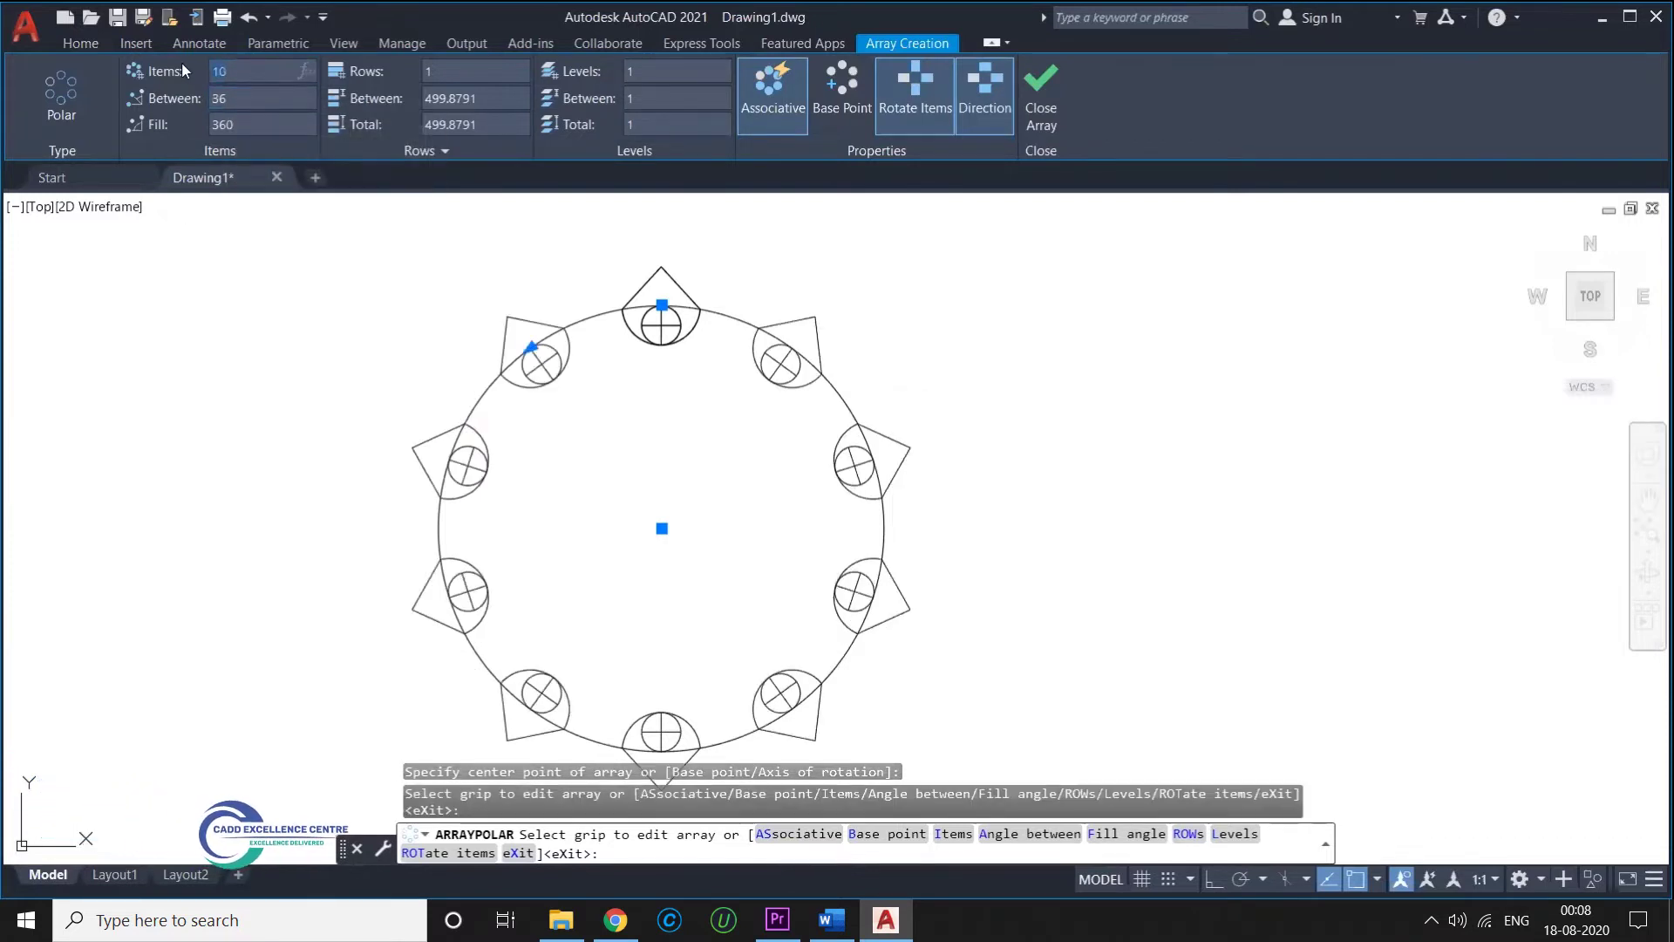
pyautogui.write('3')
pyautogui.press('Return')
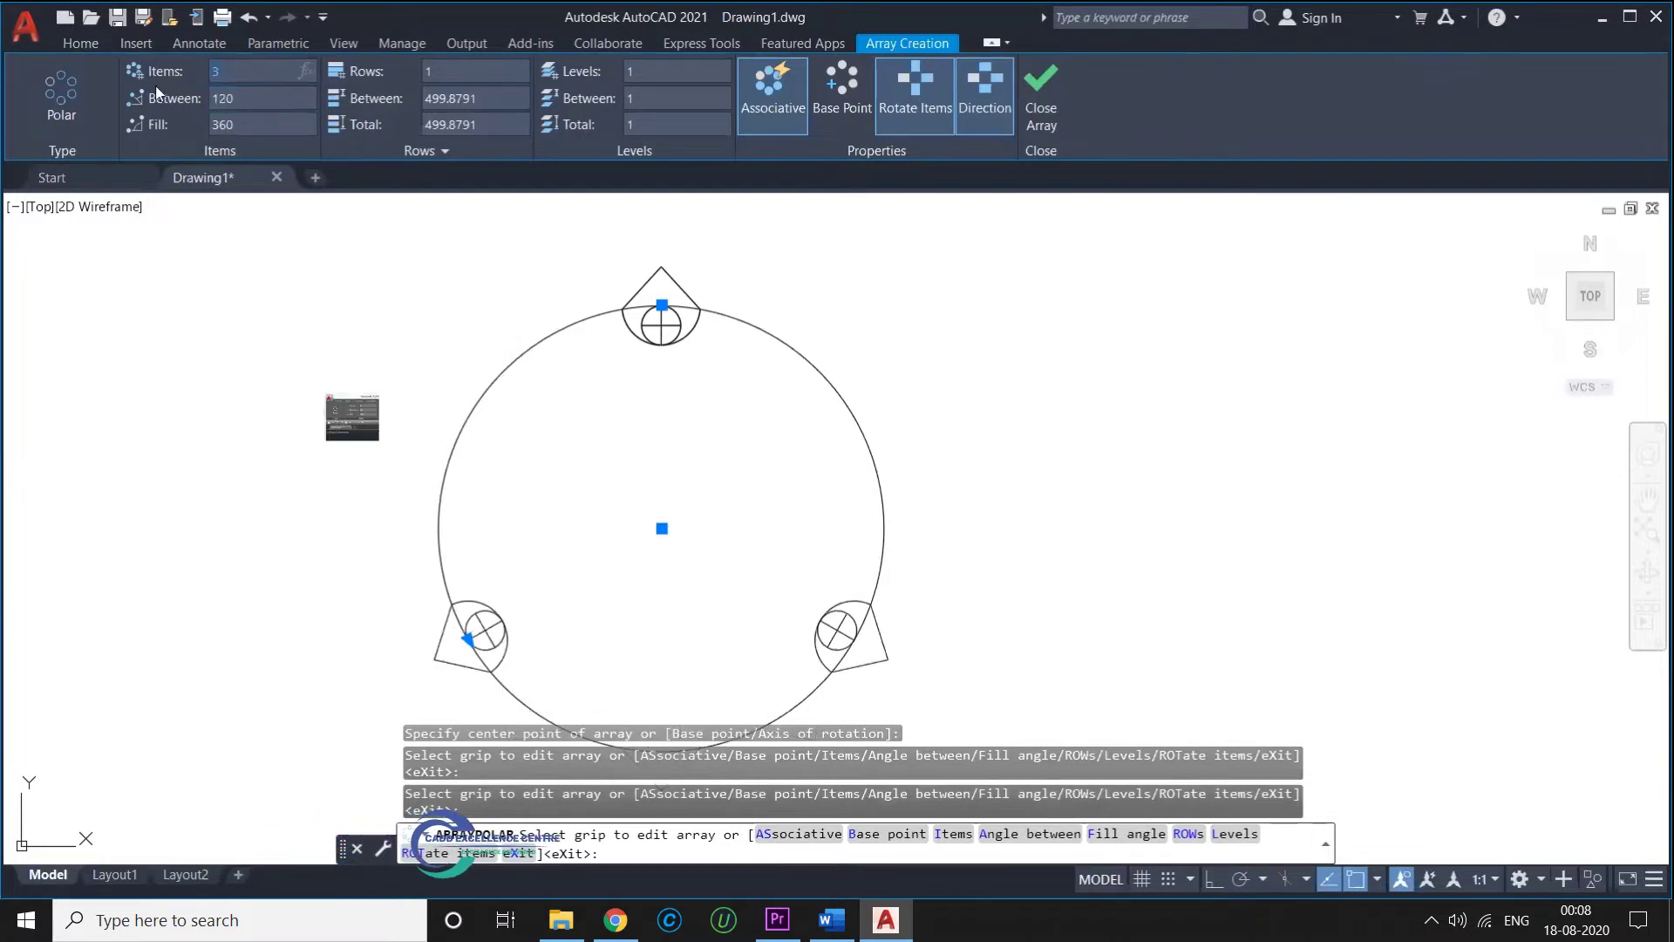
pyautogui.write('8')
pyautogui.press('Return')
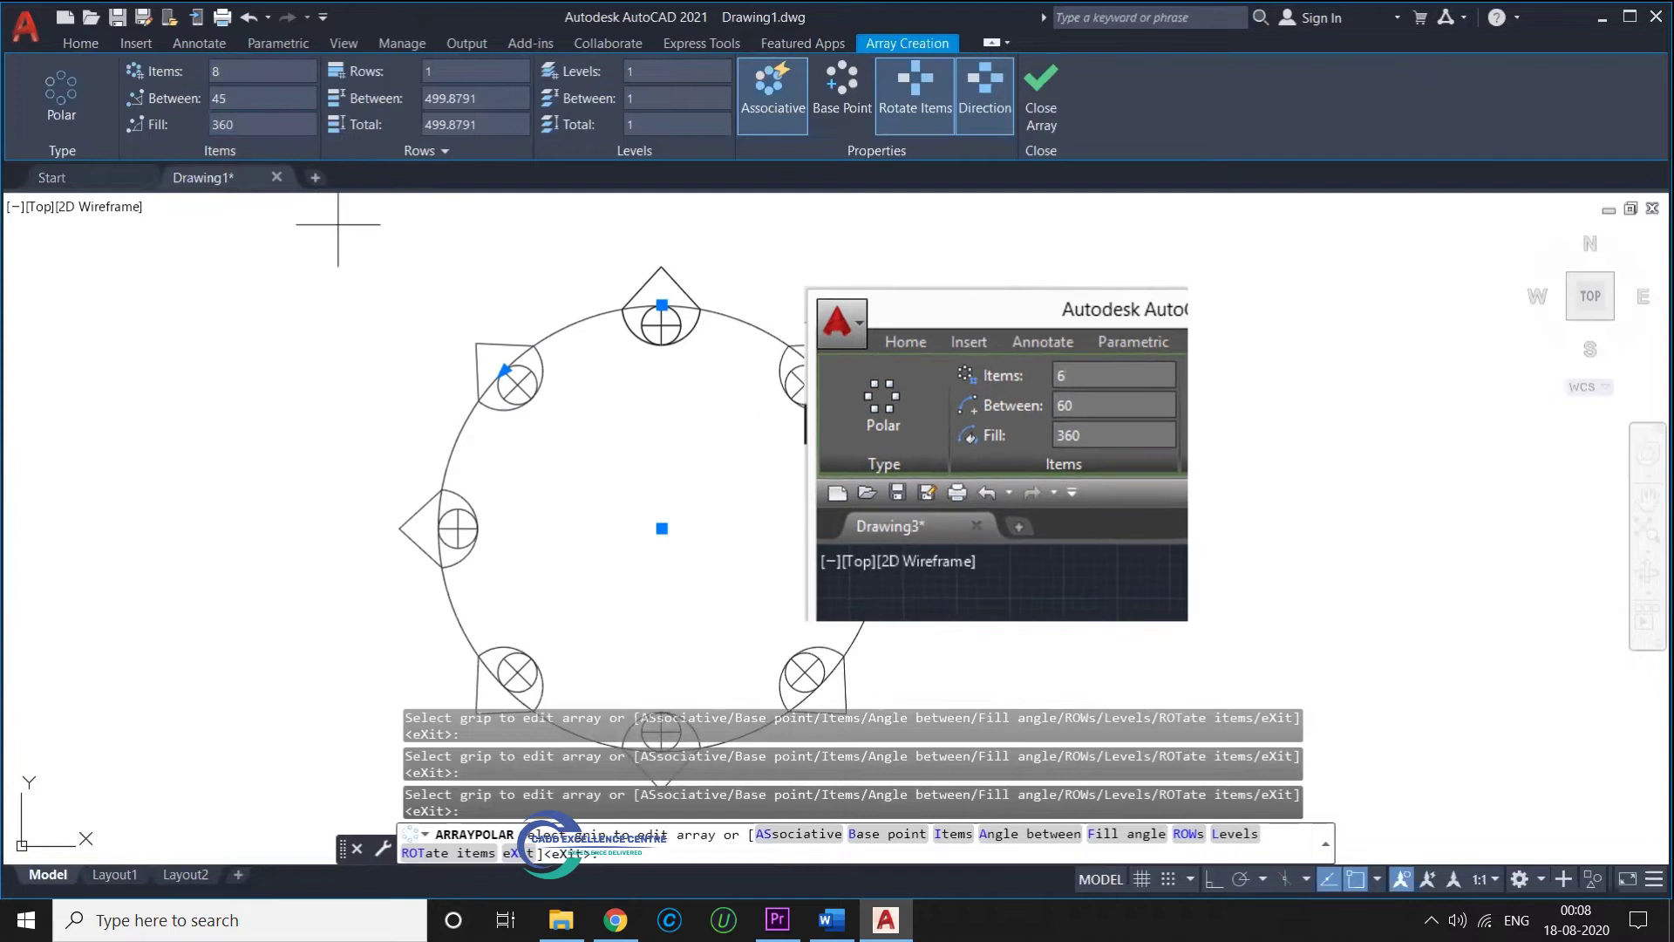
pyautogui.moveTo(366, 254); pyautogui.dragTo(390, 215, button='middle')
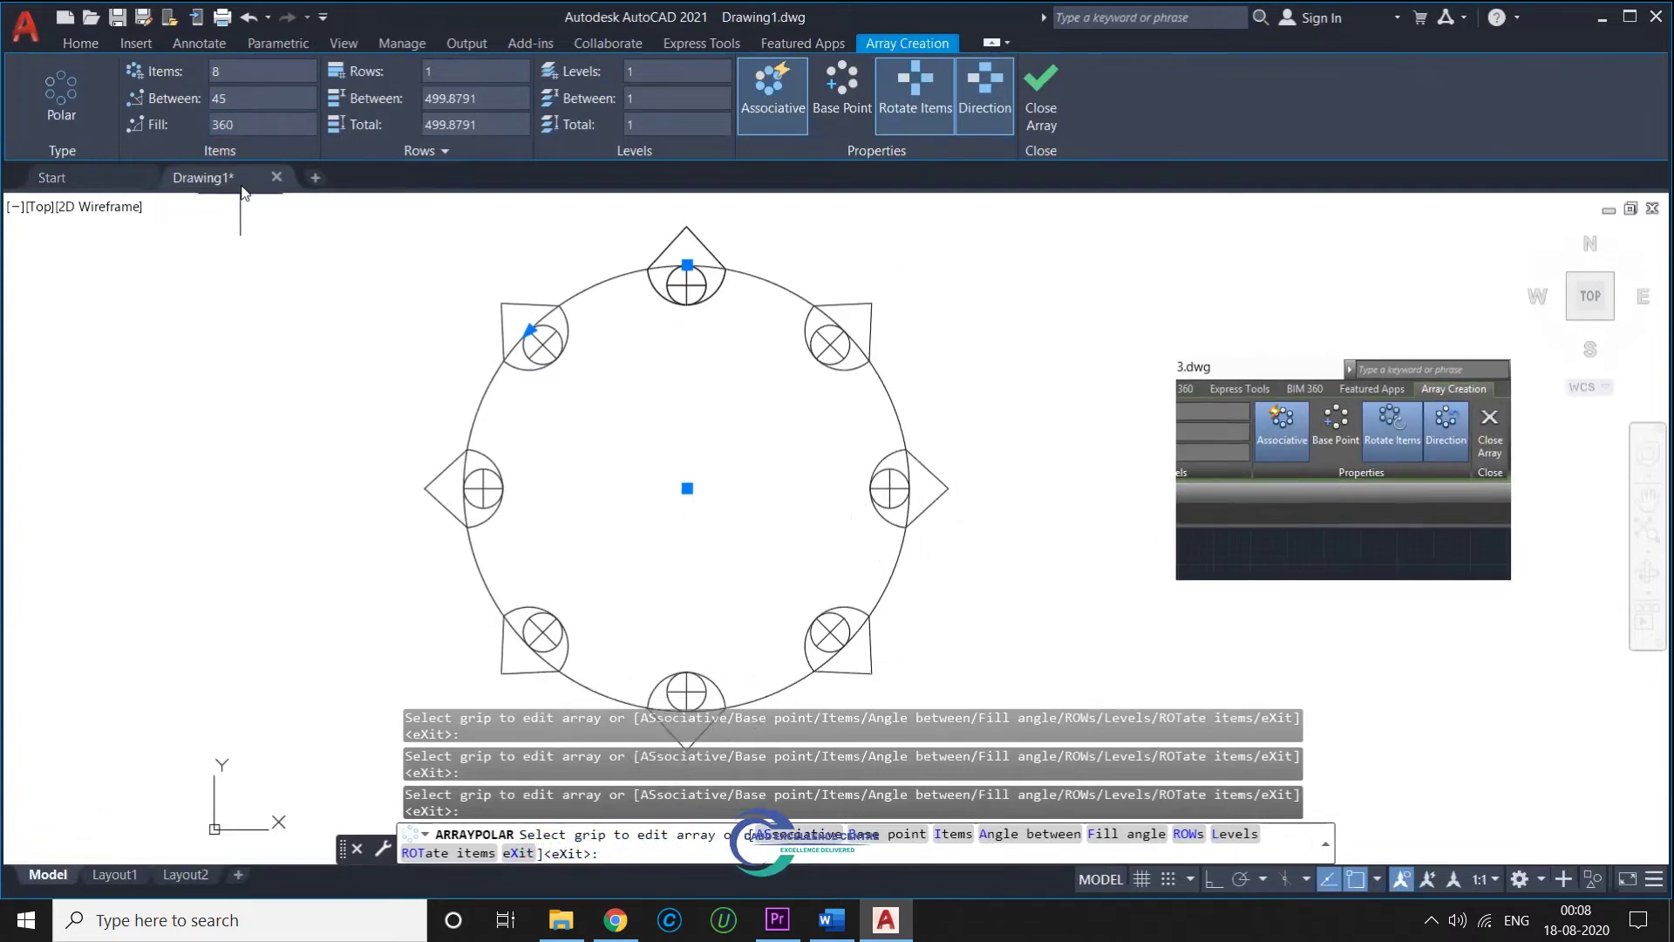
pyautogui.moveTo(279, 166)
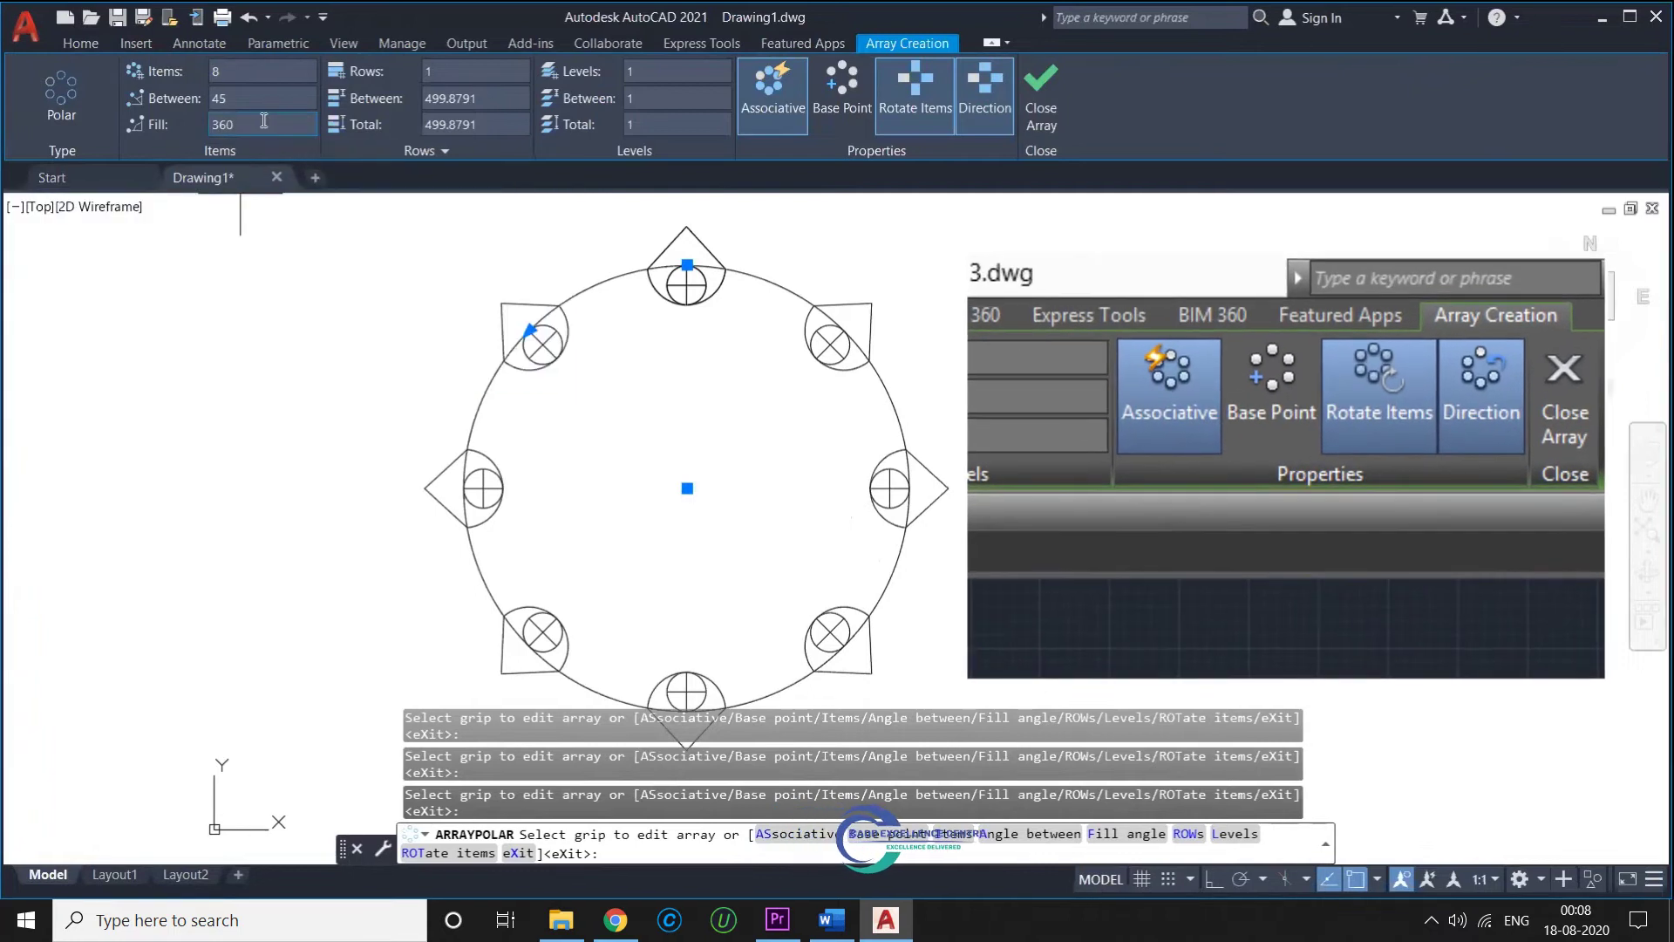
# Try fill angles of 180°, 90° and 270° for the polar array.
pyautogui.write('180')
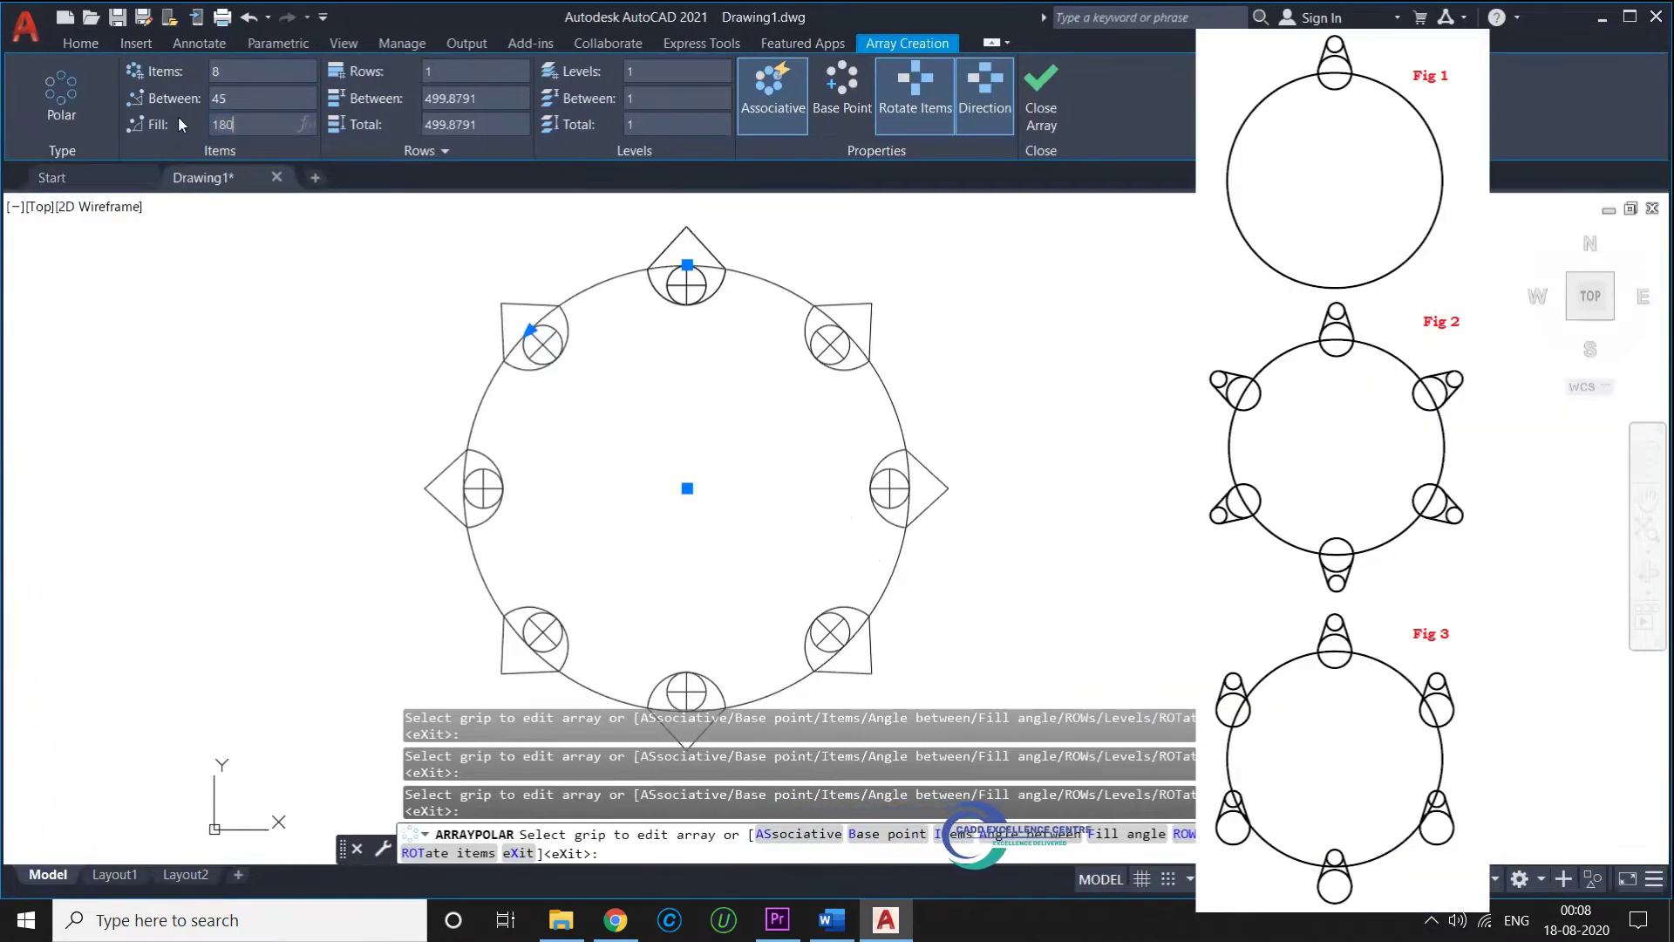
pyautogui.press('Return')
pyautogui.scroll(-3, 245, 306)
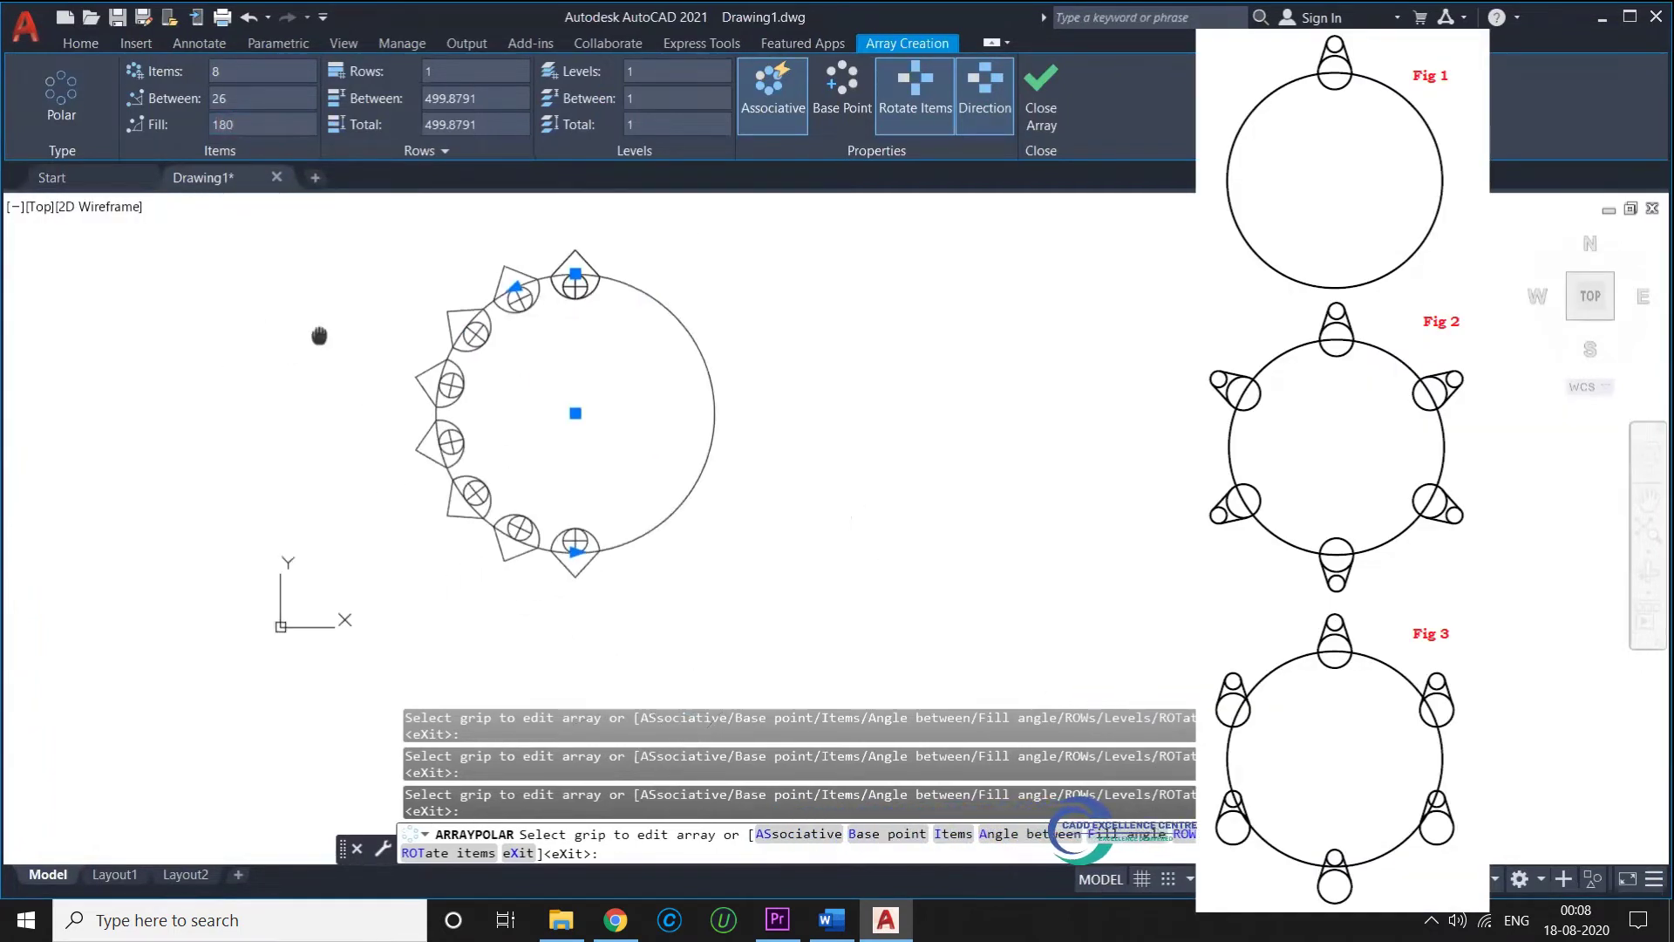
pyautogui.moveTo(325, 336); pyautogui.dragTo(456, 385, button='middle')
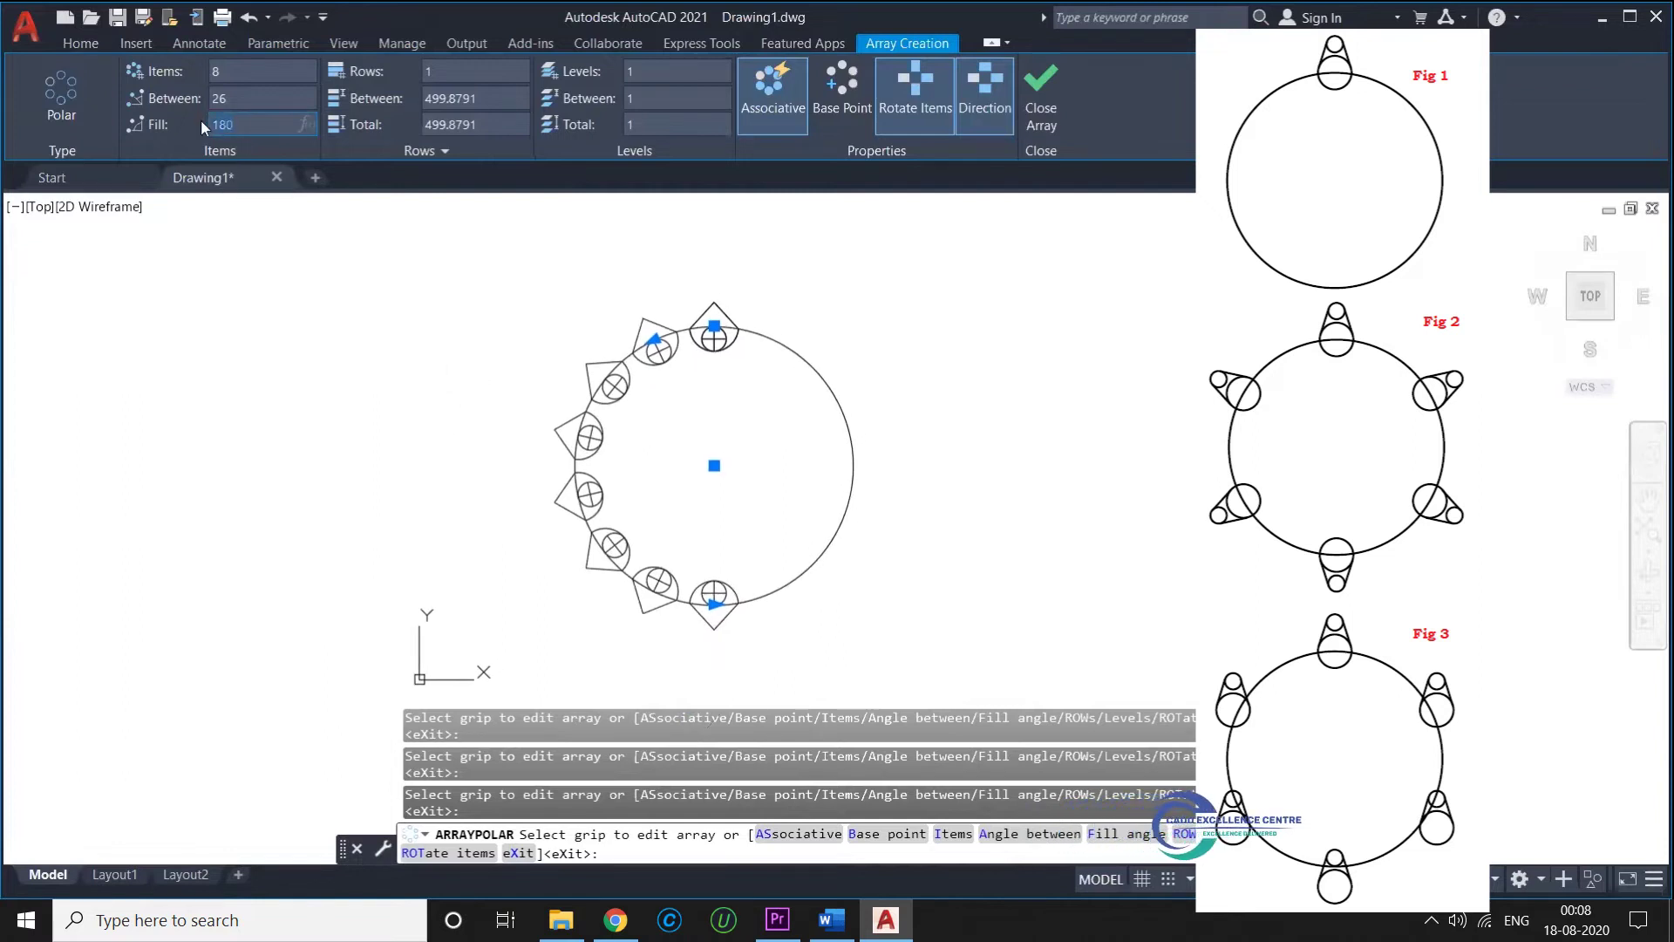
pyautogui.write('90')
pyautogui.press('Return')
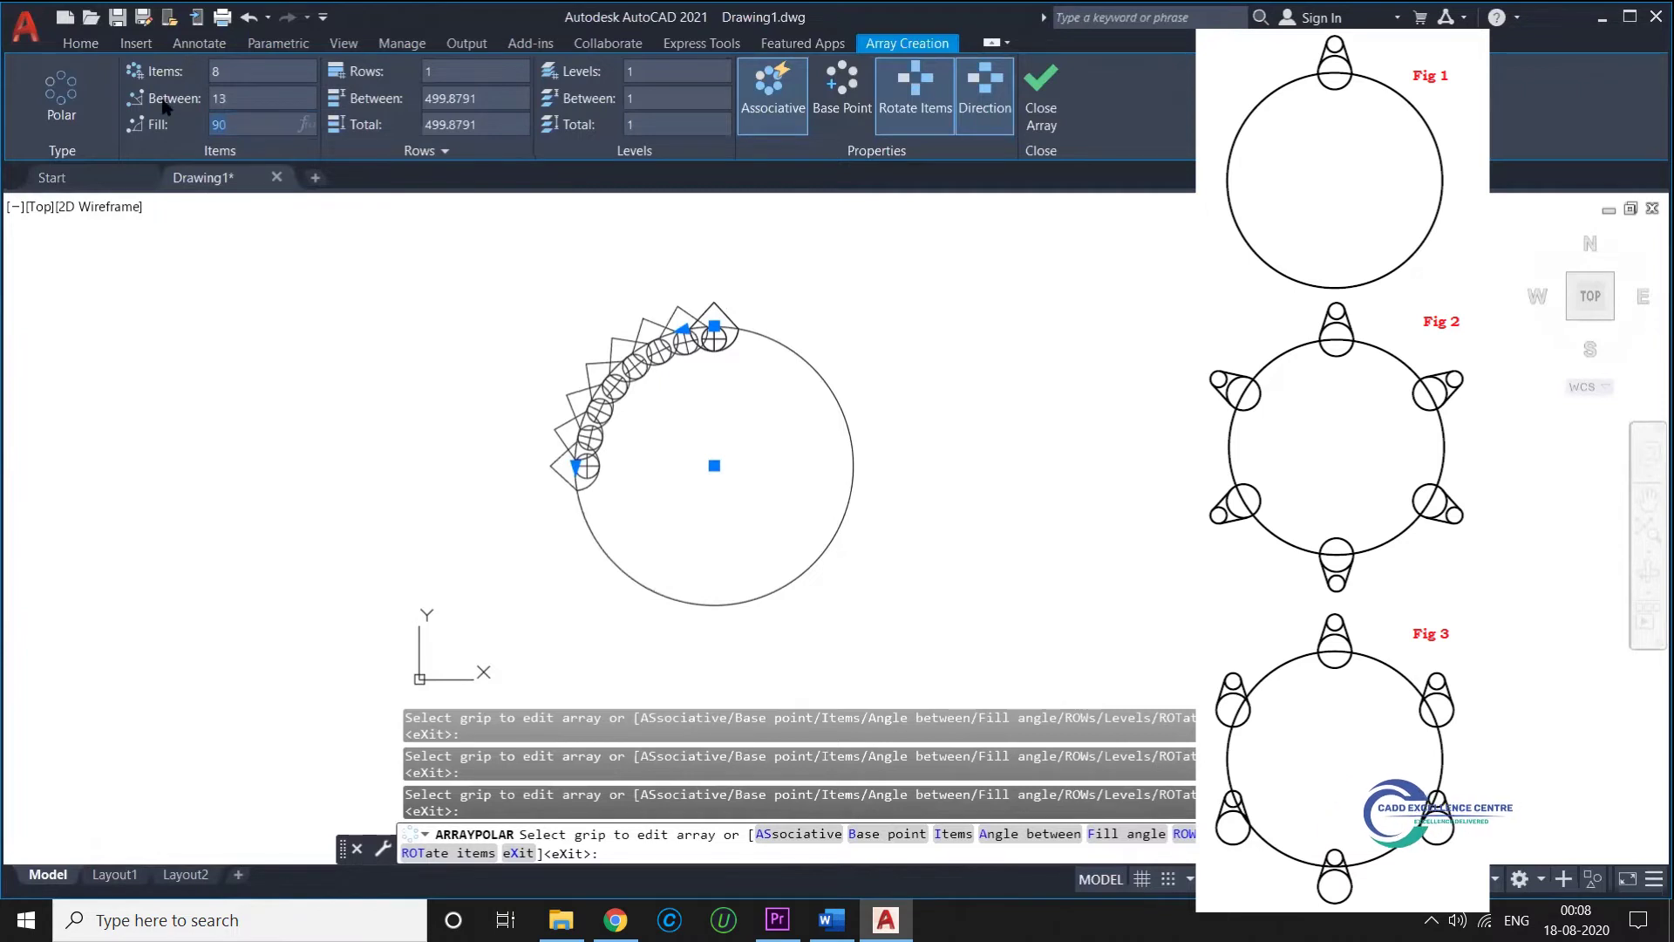
pyautogui.write('270')
pyautogui.press('Return')
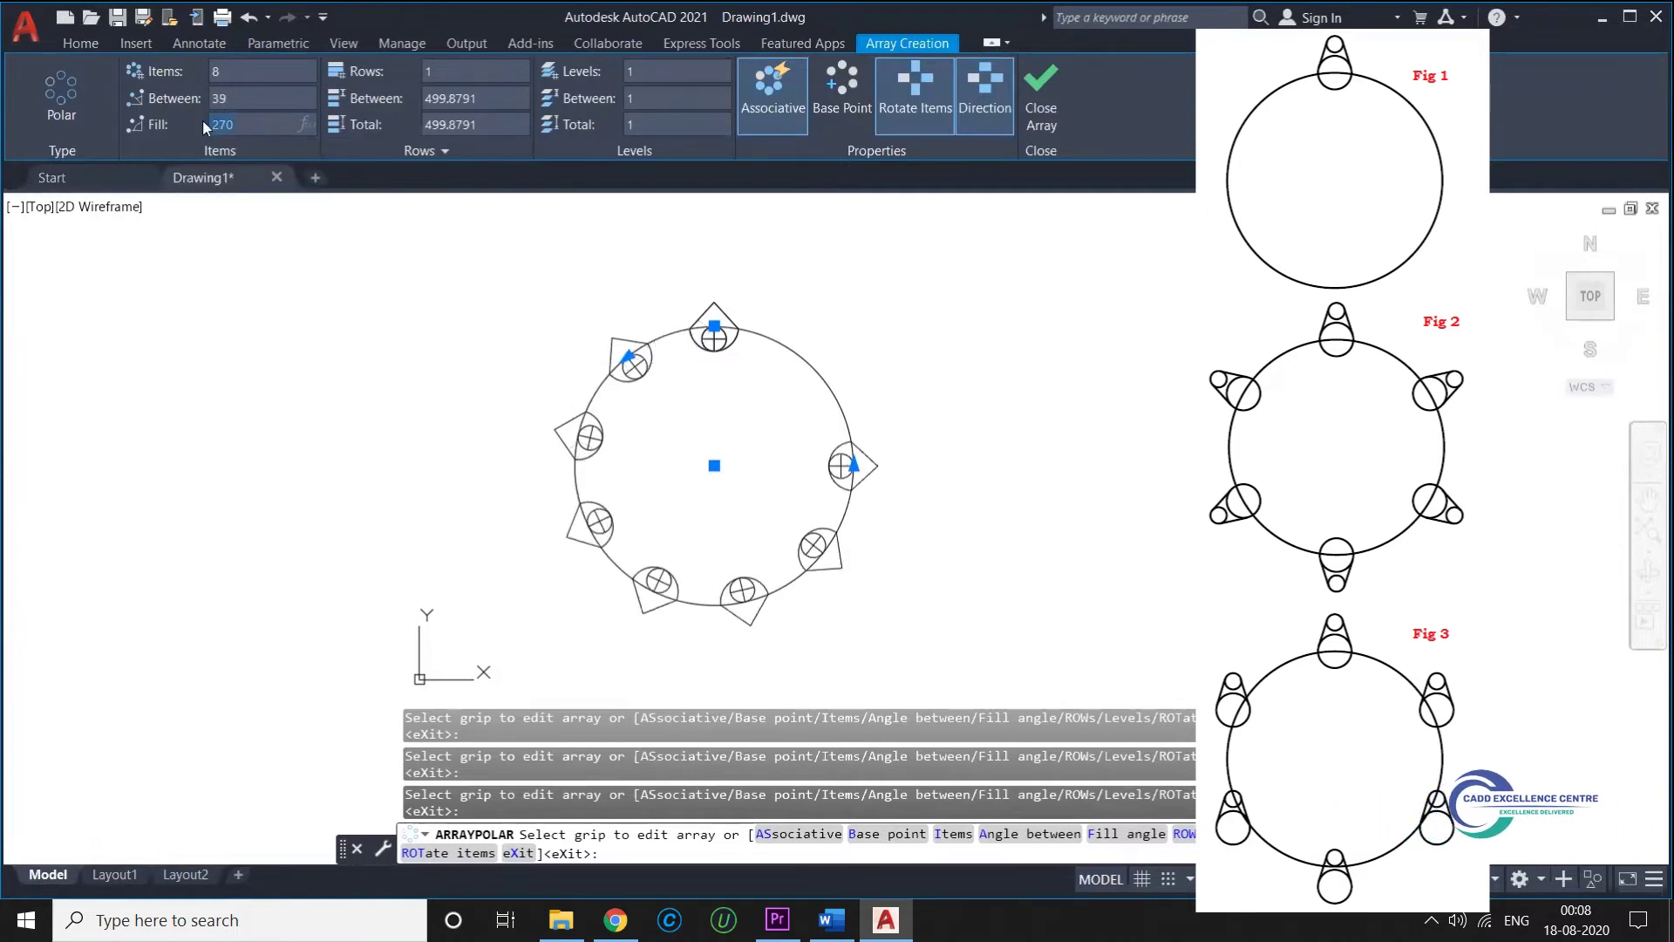
# Restore the full 360° fill and toggle Rotate Items off and back on.
pyautogui.press('Return')
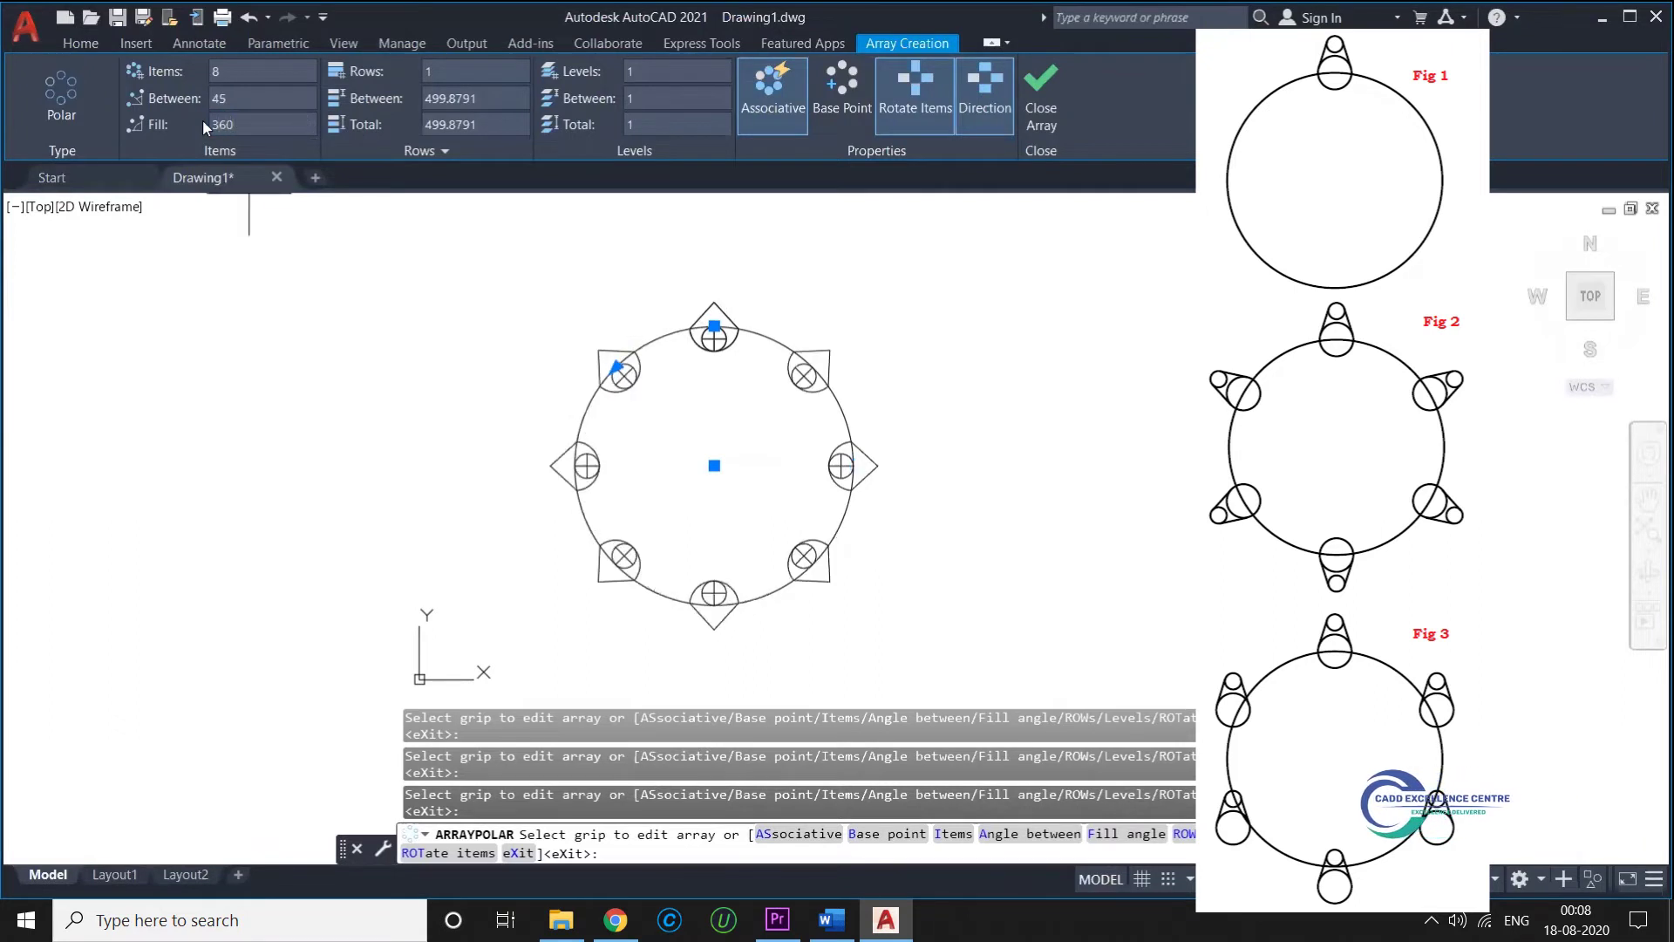
pyautogui.scroll(3, 821, 451)
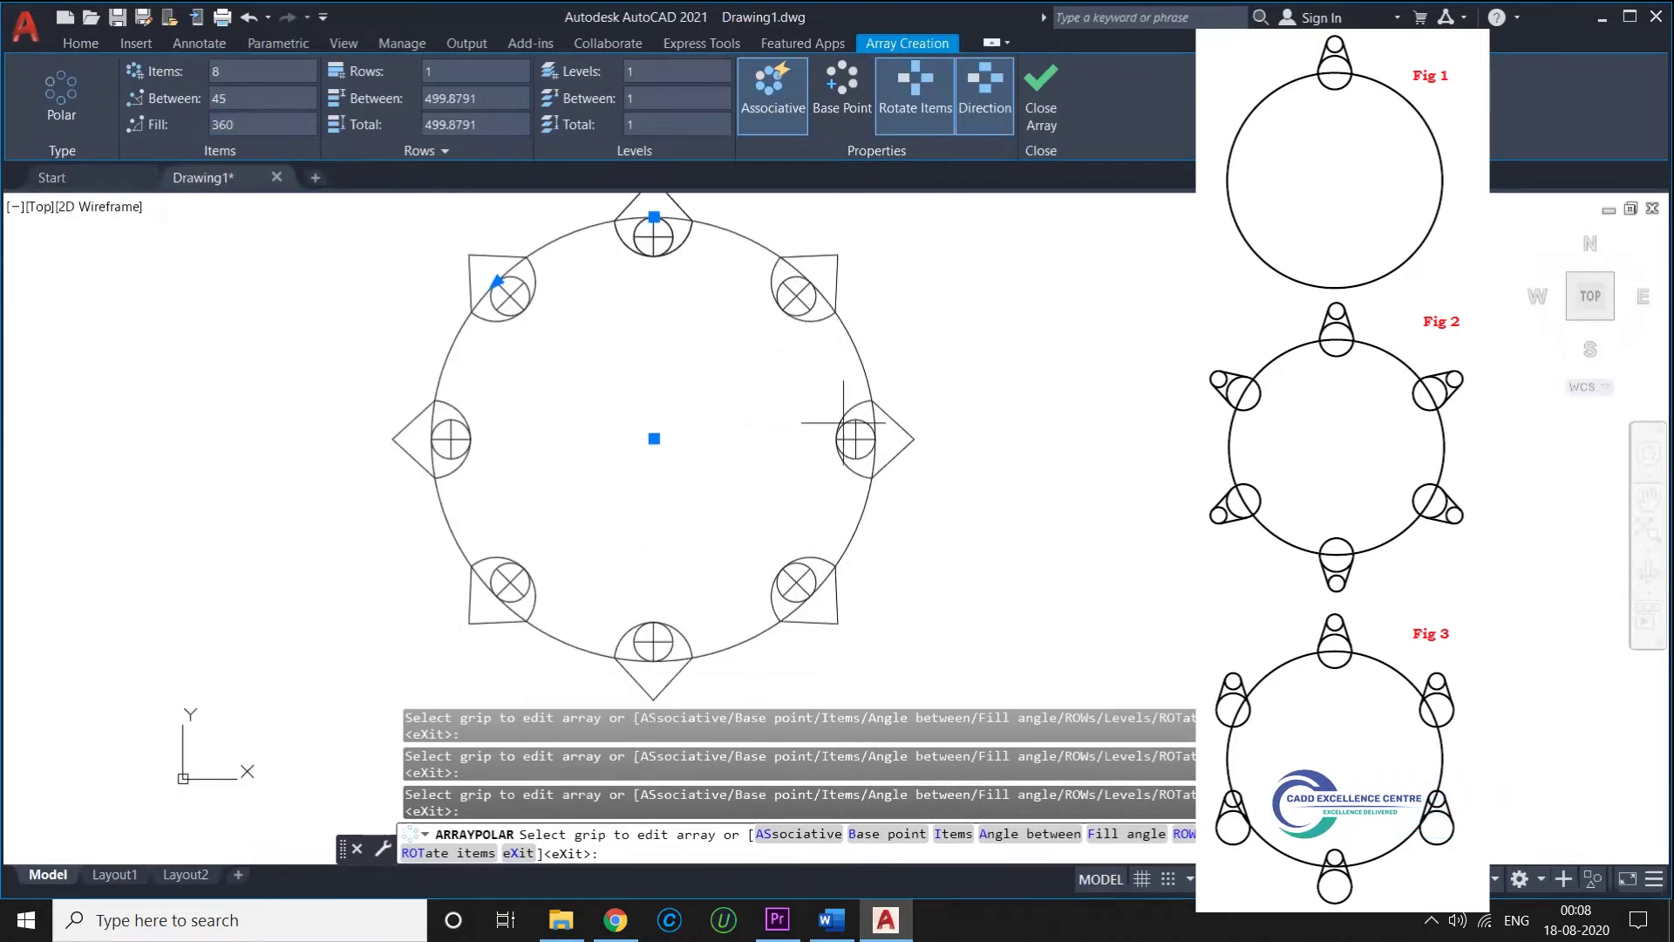
pyautogui.scroll(-2, 832, 472)
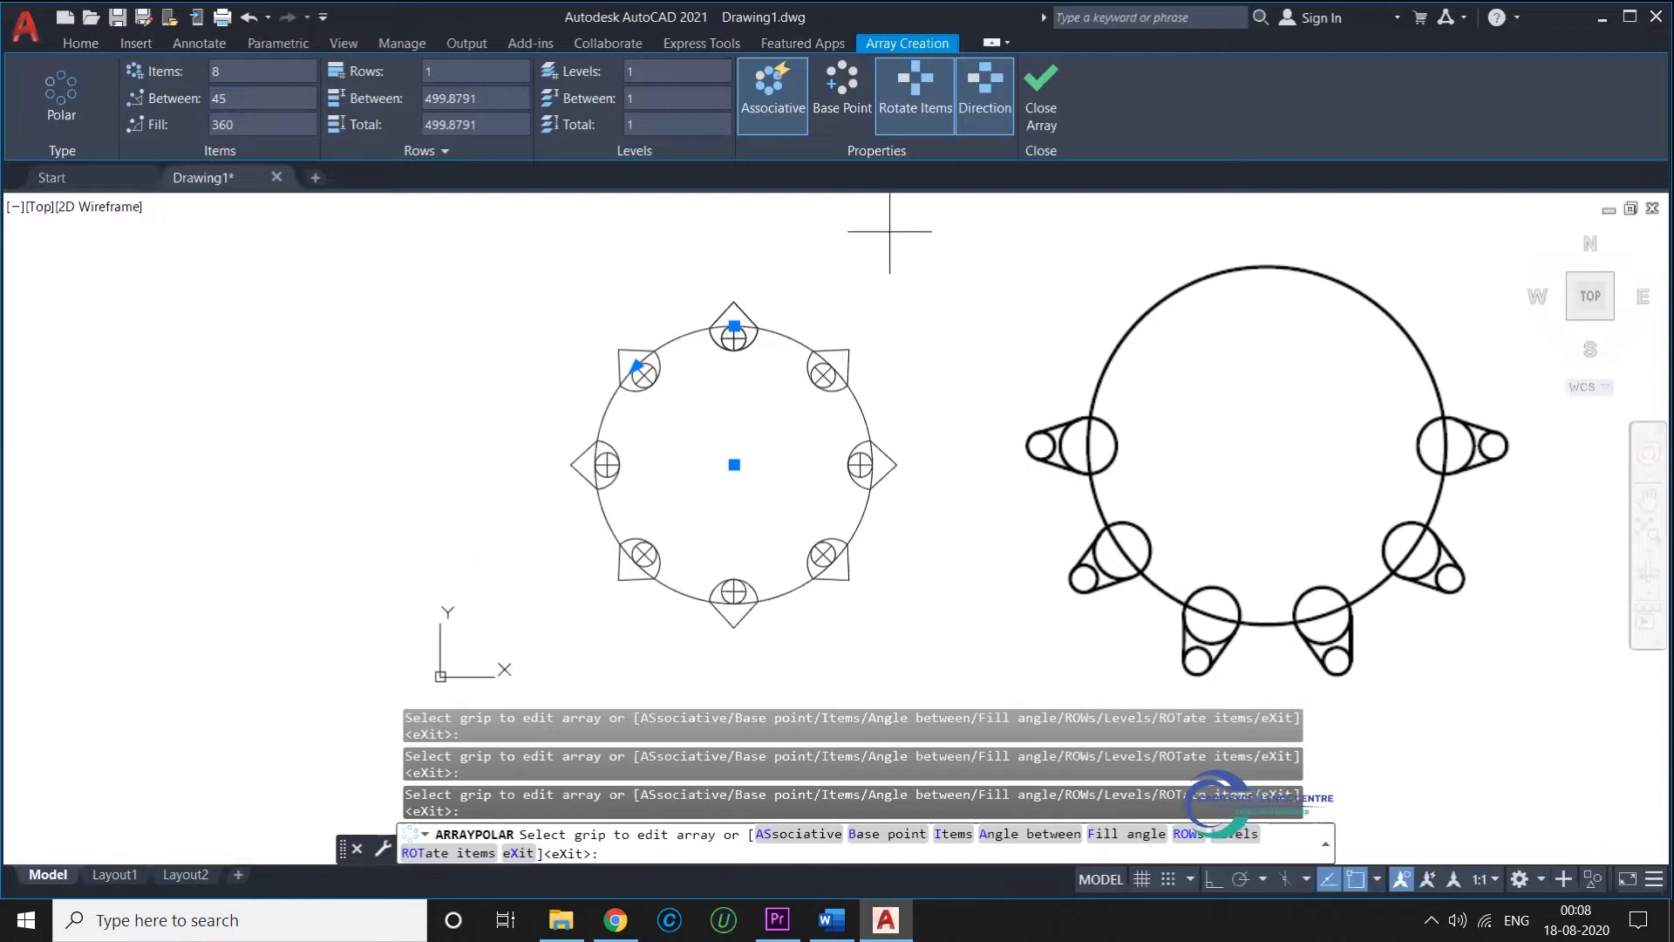
pyautogui.click(923, 108)
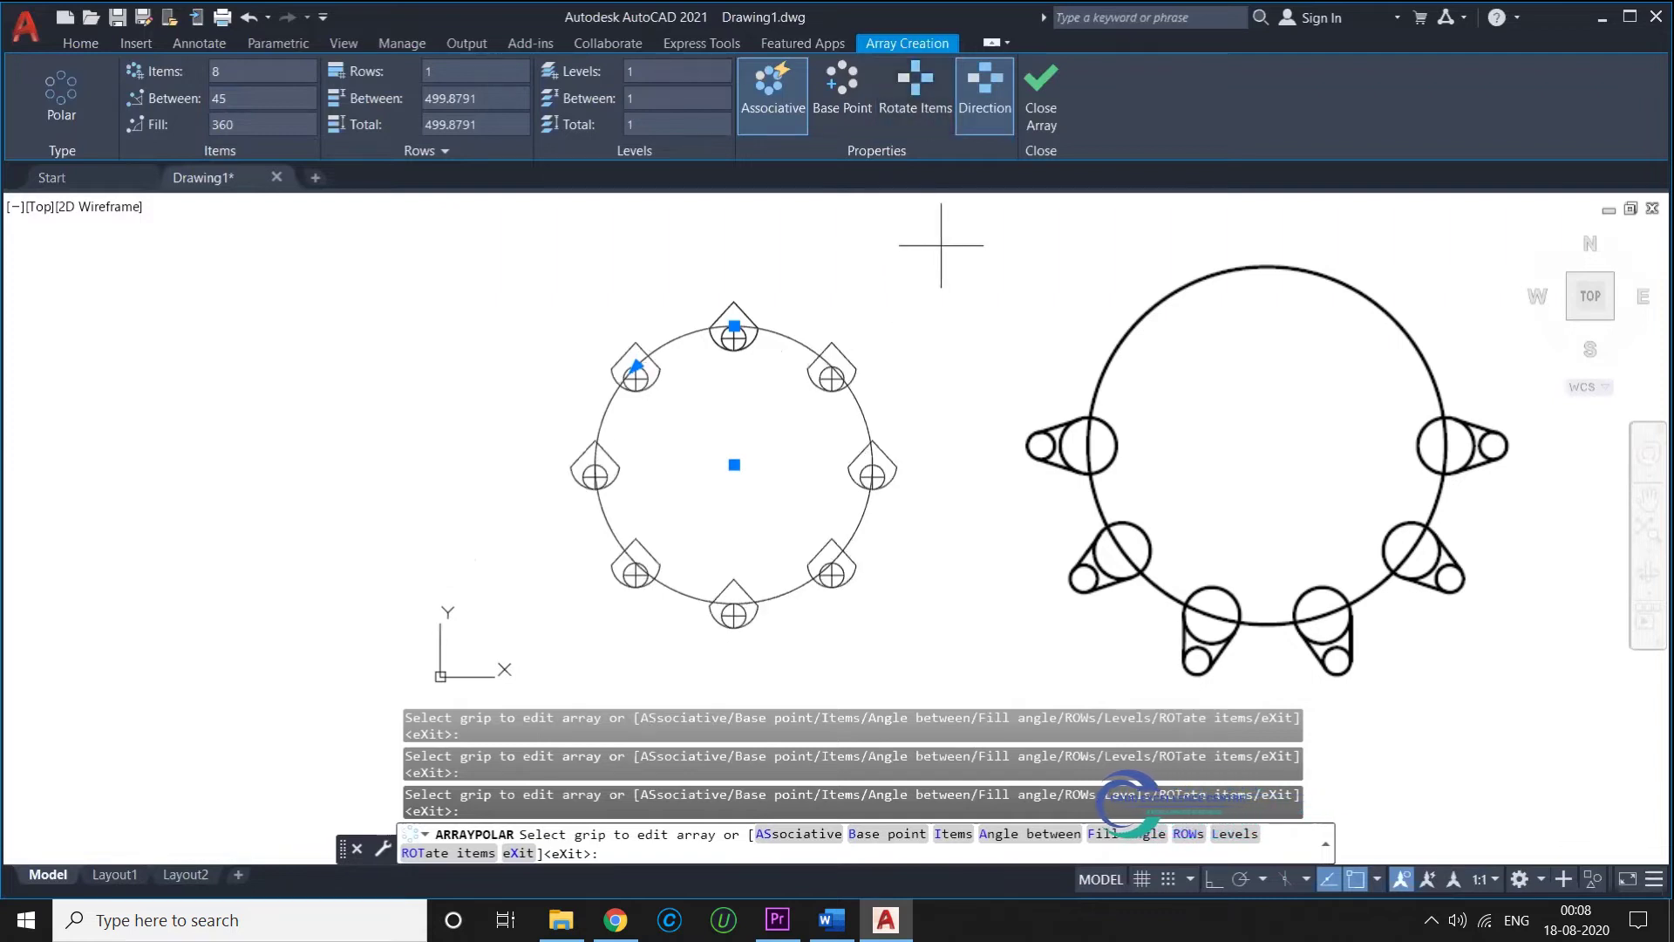
pyautogui.click(913, 105)
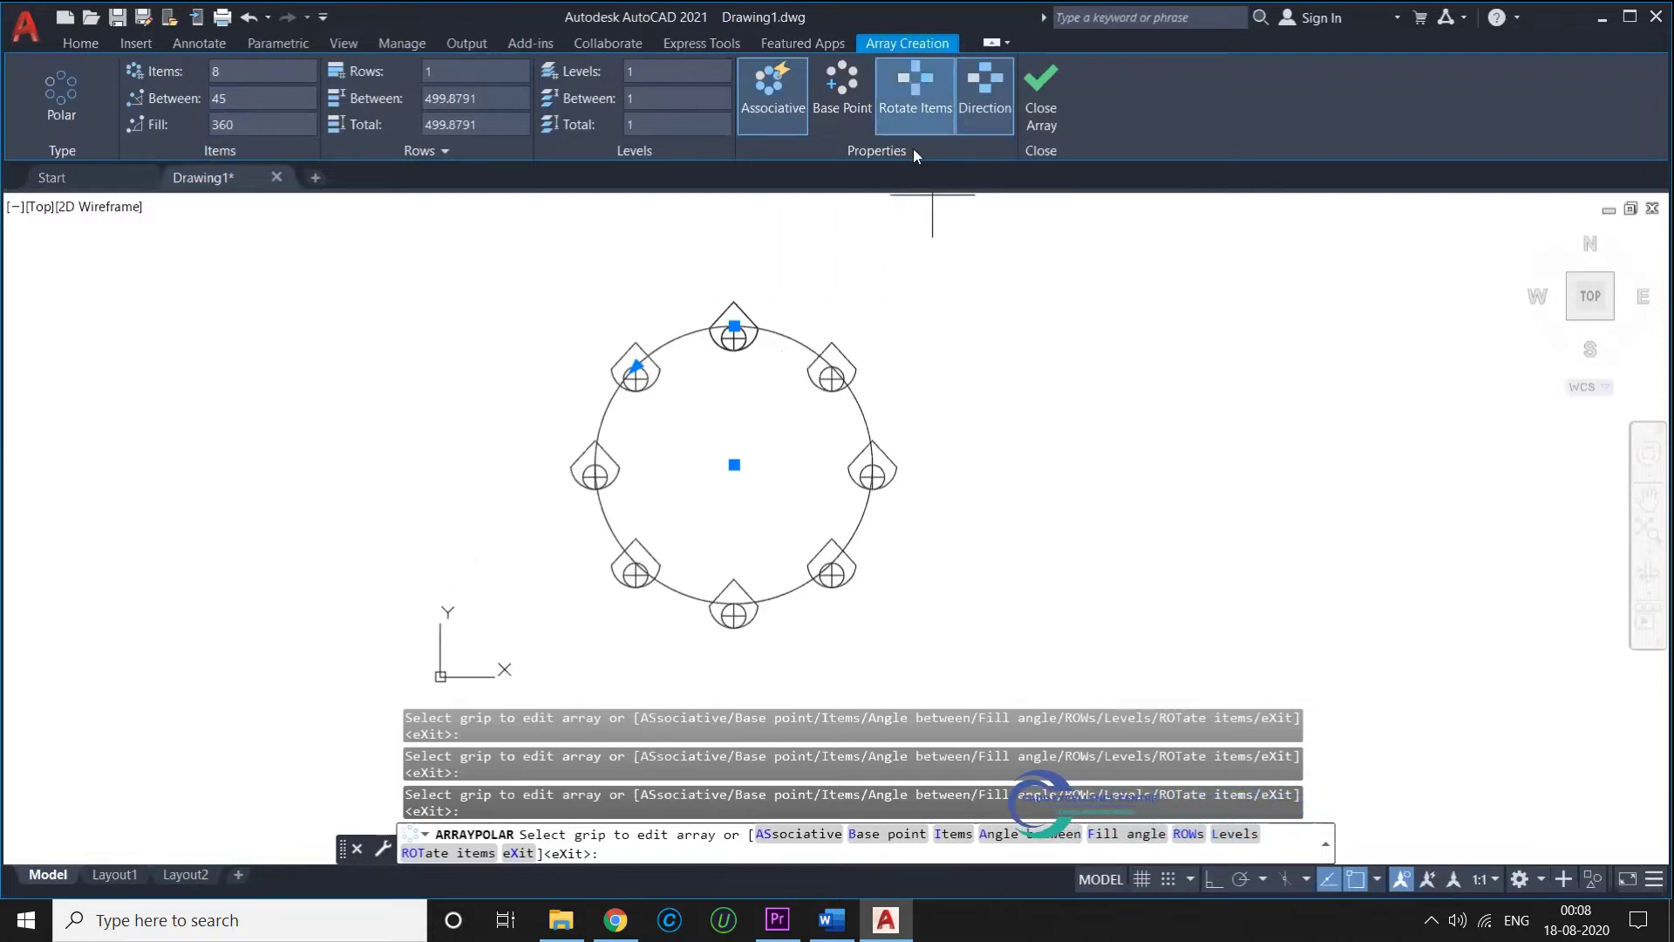
# Close the polar array and draw a four-point wavy spline to its right.
pyautogui.click(1038, 114)
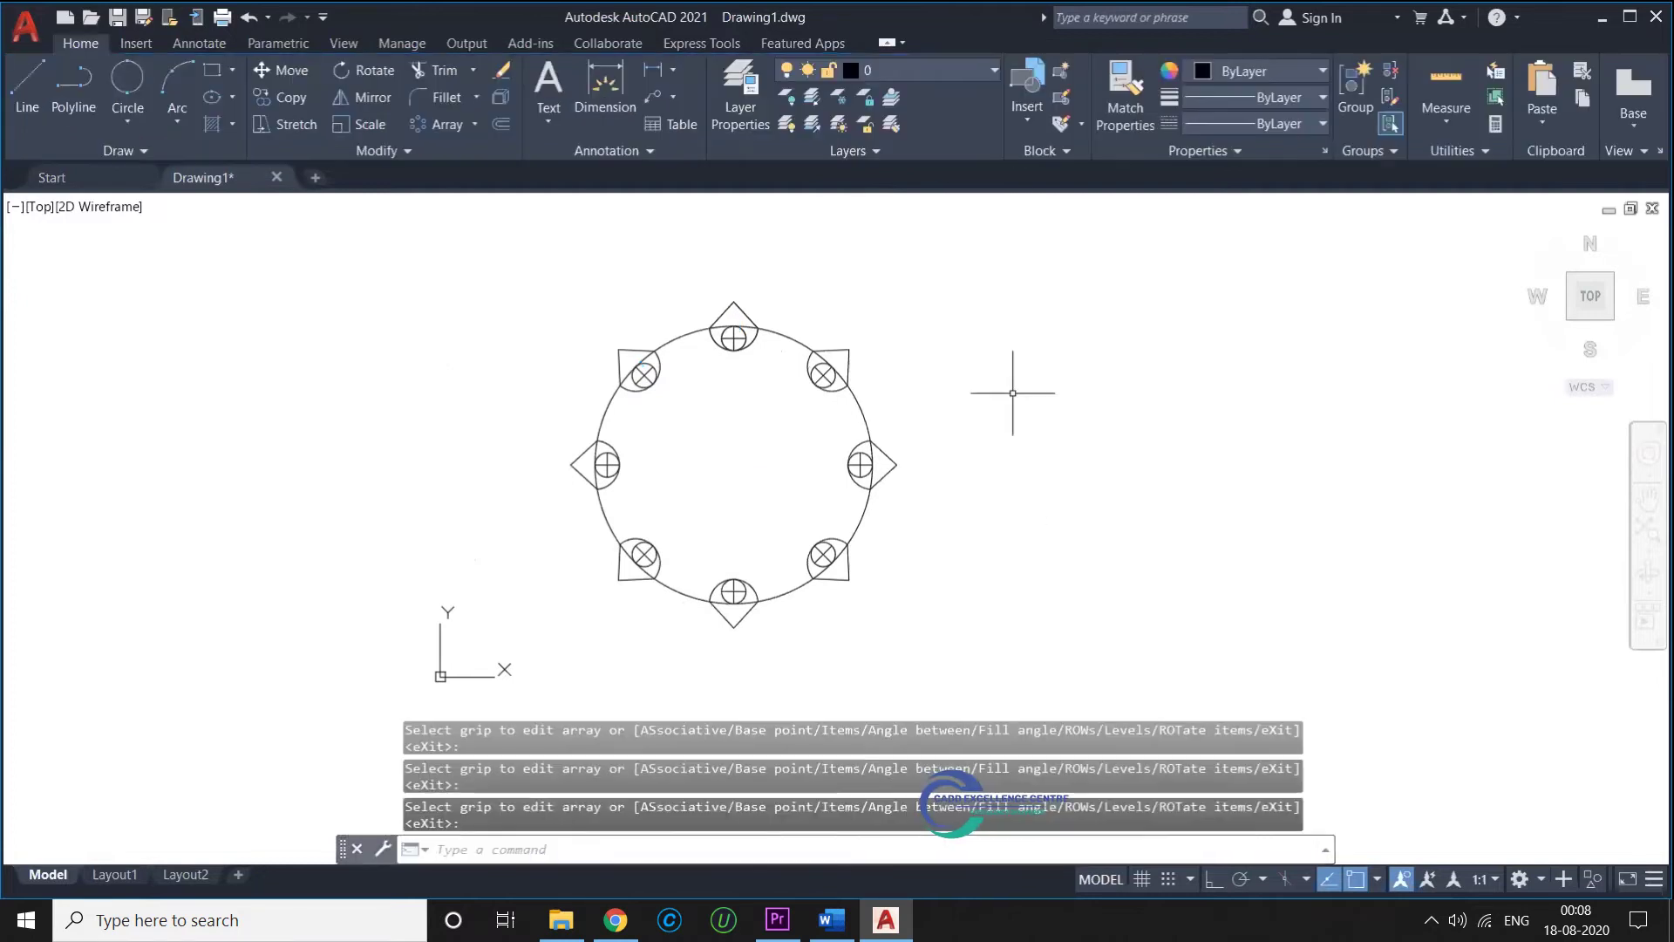
pyautogui.moveTo(1046, 475)
pyautogui.mouseDown(button='middle')
pyautogui.moveTo(829, 474)
pyautogui.moveTo(545, 511)
pyautogui.mouseUp(button='middle')
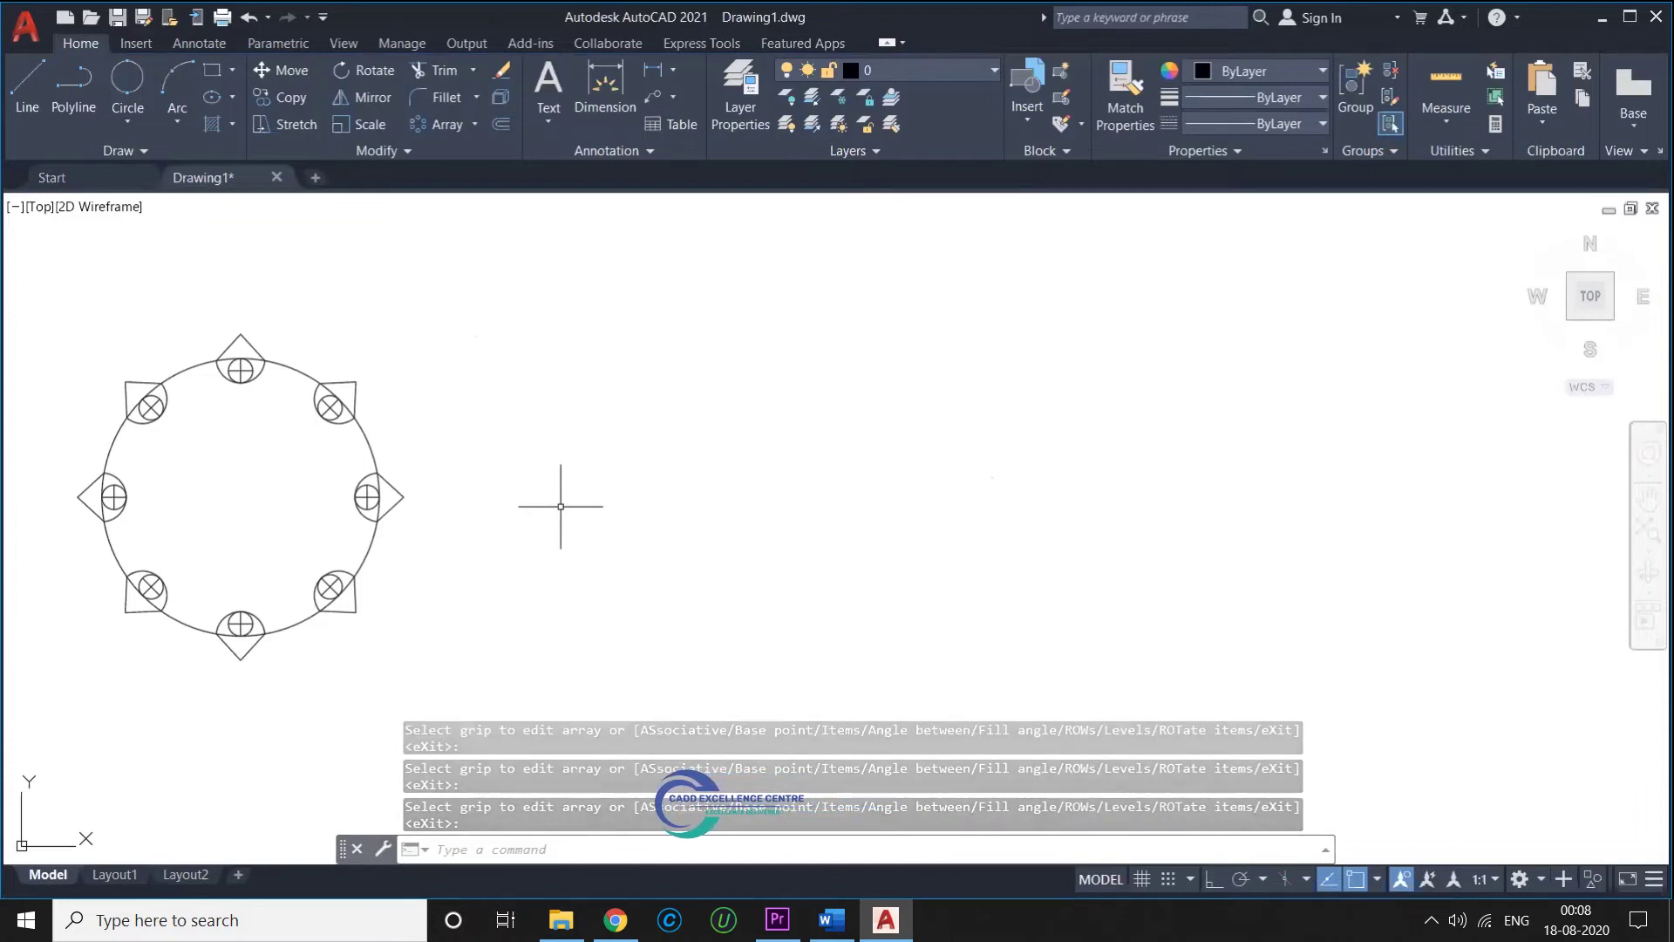
pyautogui.write('spl')
pyautogui.press('Return')
pyautogui.click(613, 497)
pyautogui.click(887, 508)
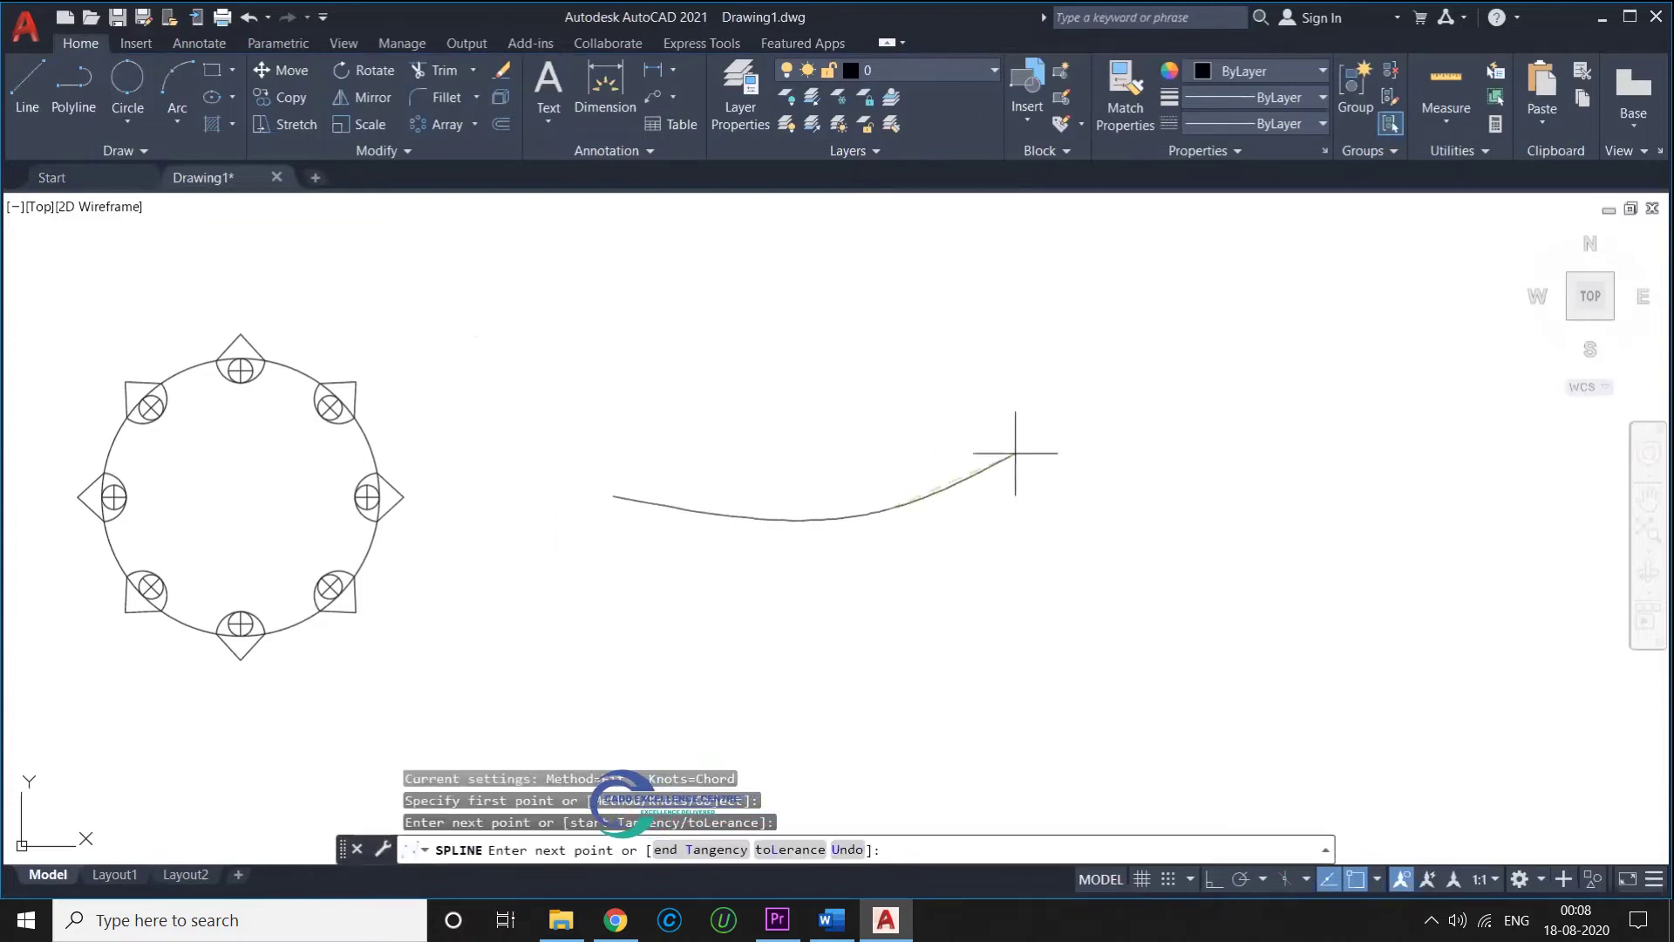
pyautogui.click(1220, 352)
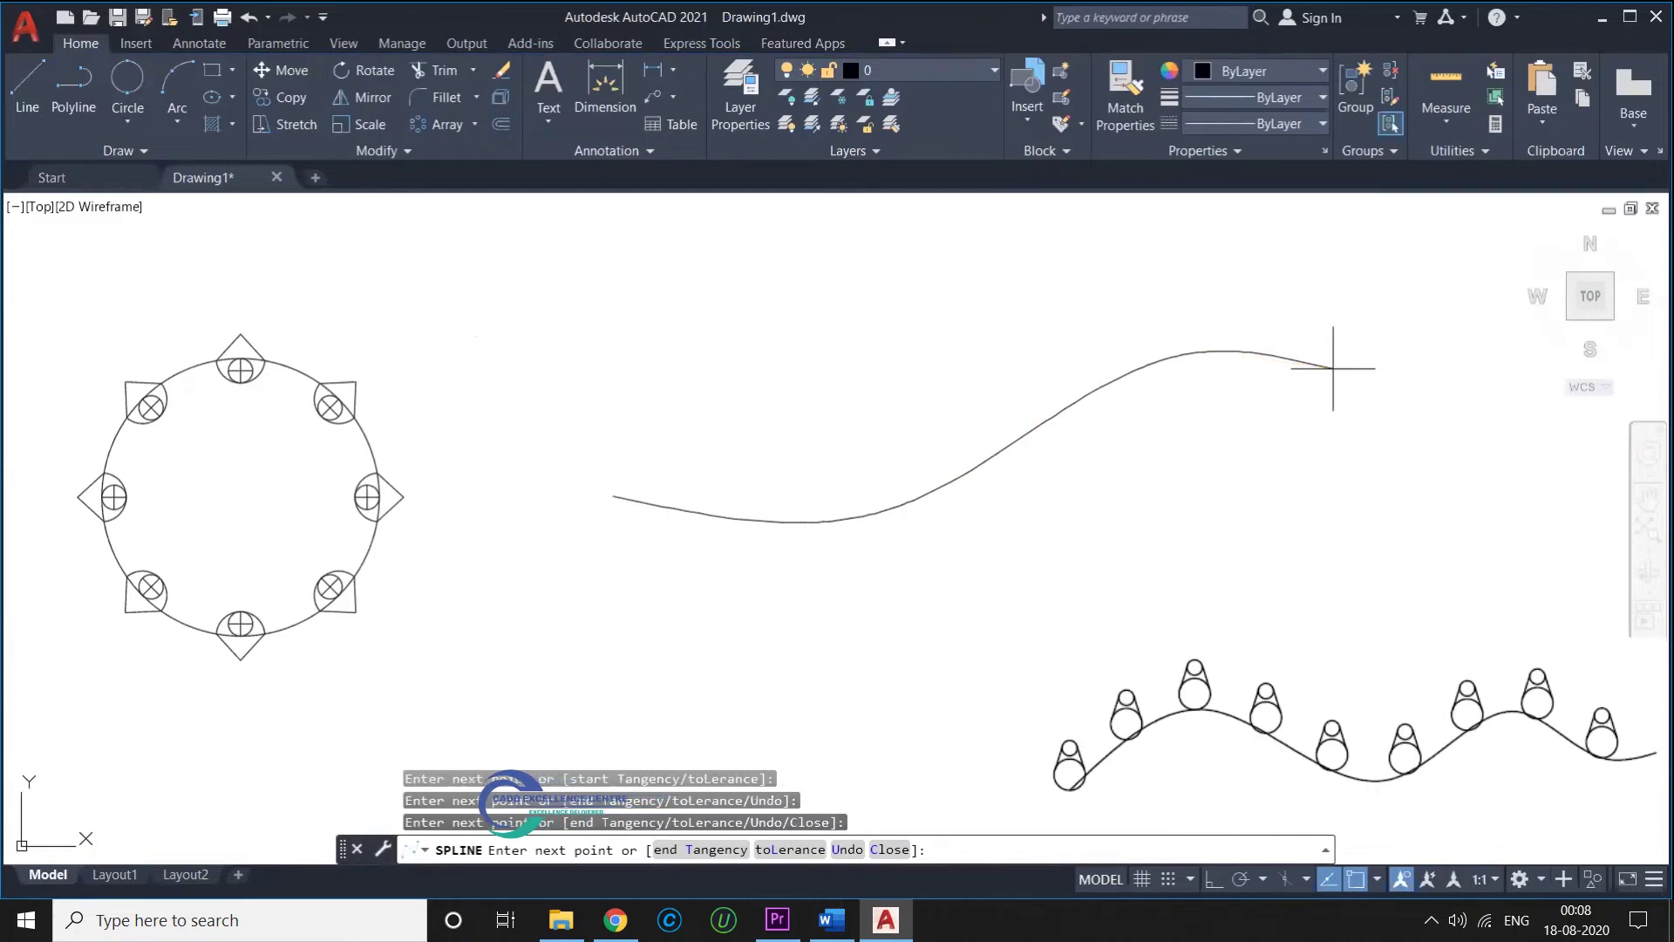
pyautogui.click(1334, 368)
pyautogui.press('Return')
# Draw a small circle at the spline's start point and window-select it.
pyautogui.write('c')
pyautogui.press('Return')
pyautogui.click(613, 497)
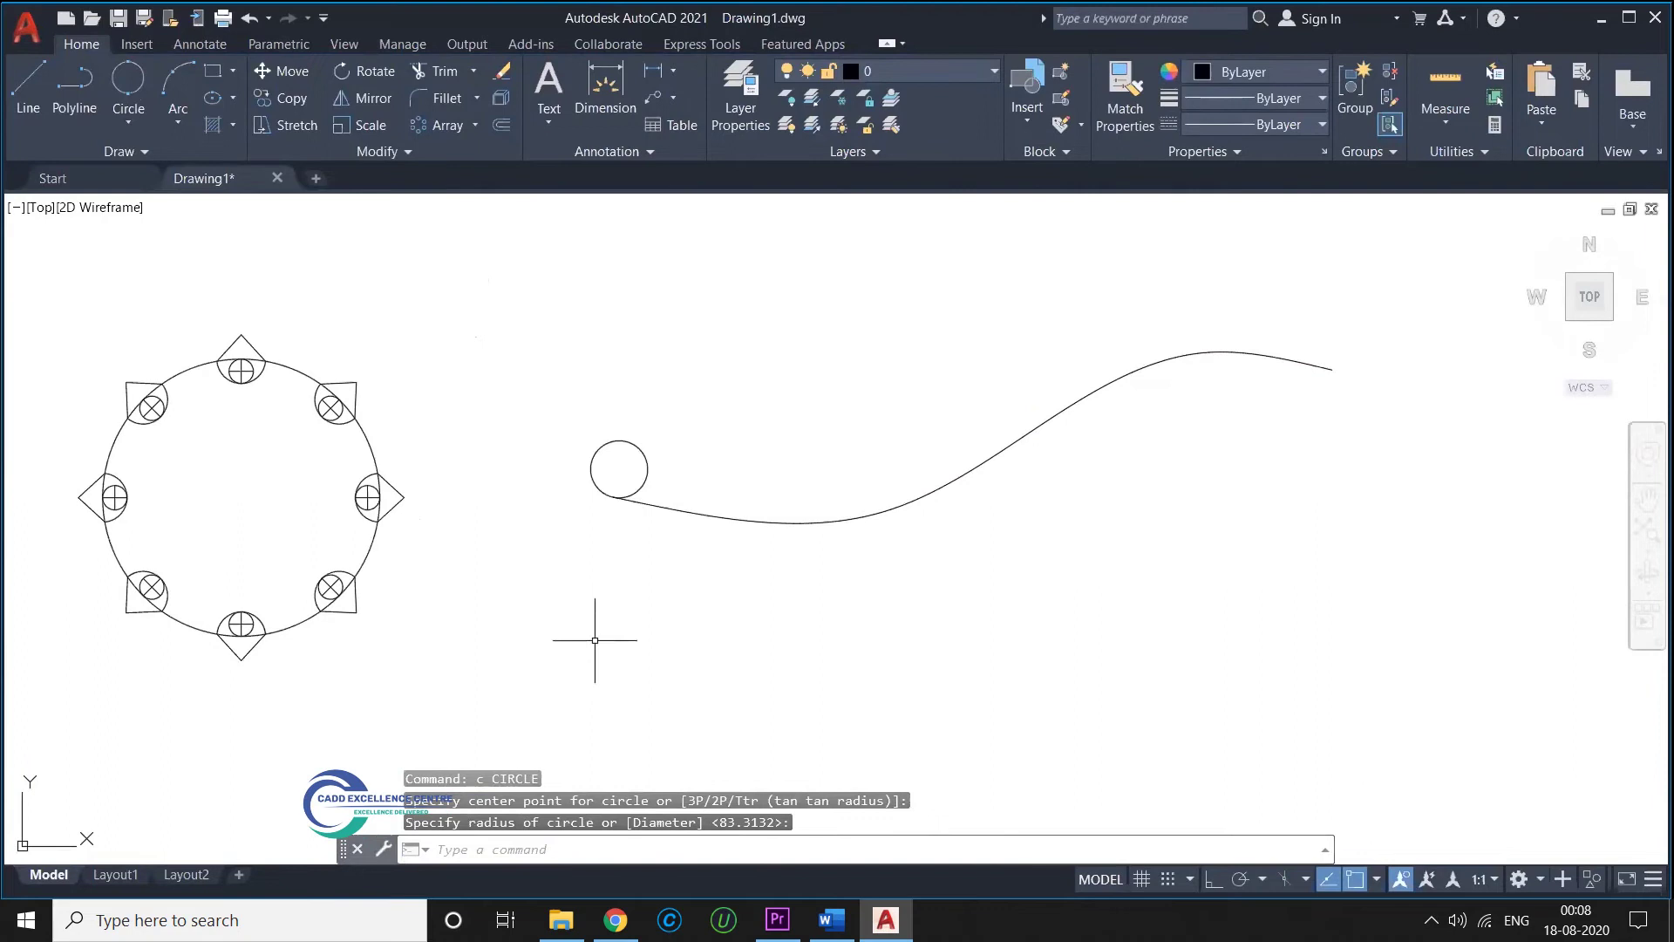
pyautogui.click(541, 411)
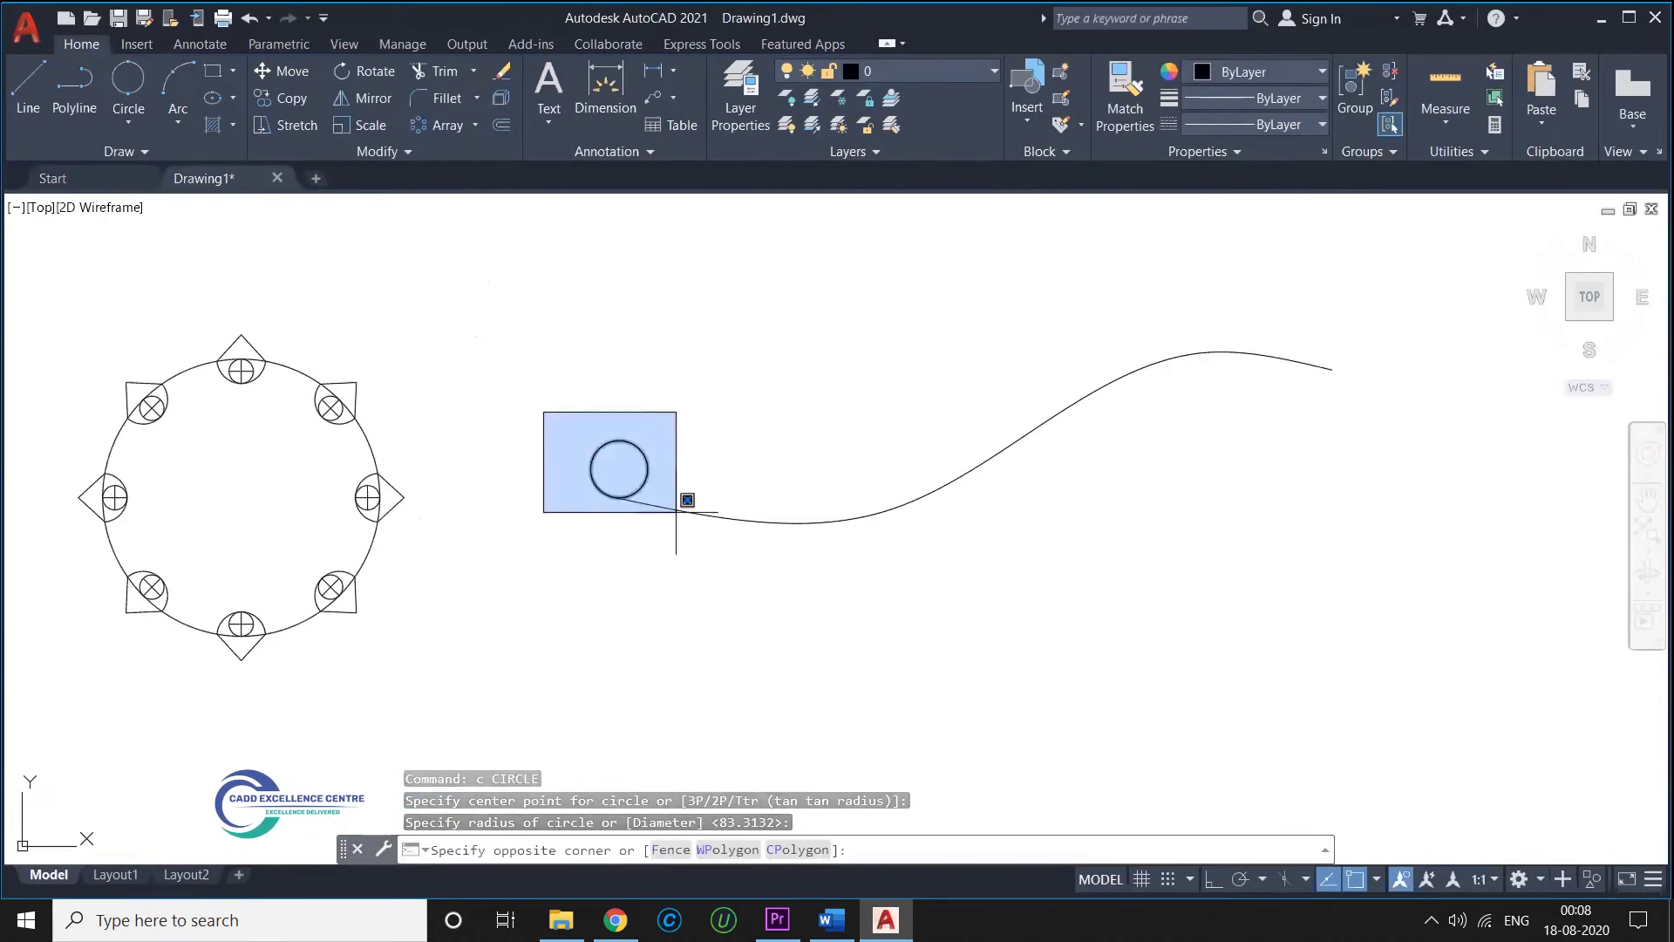
pyautogui.click(679, 521)
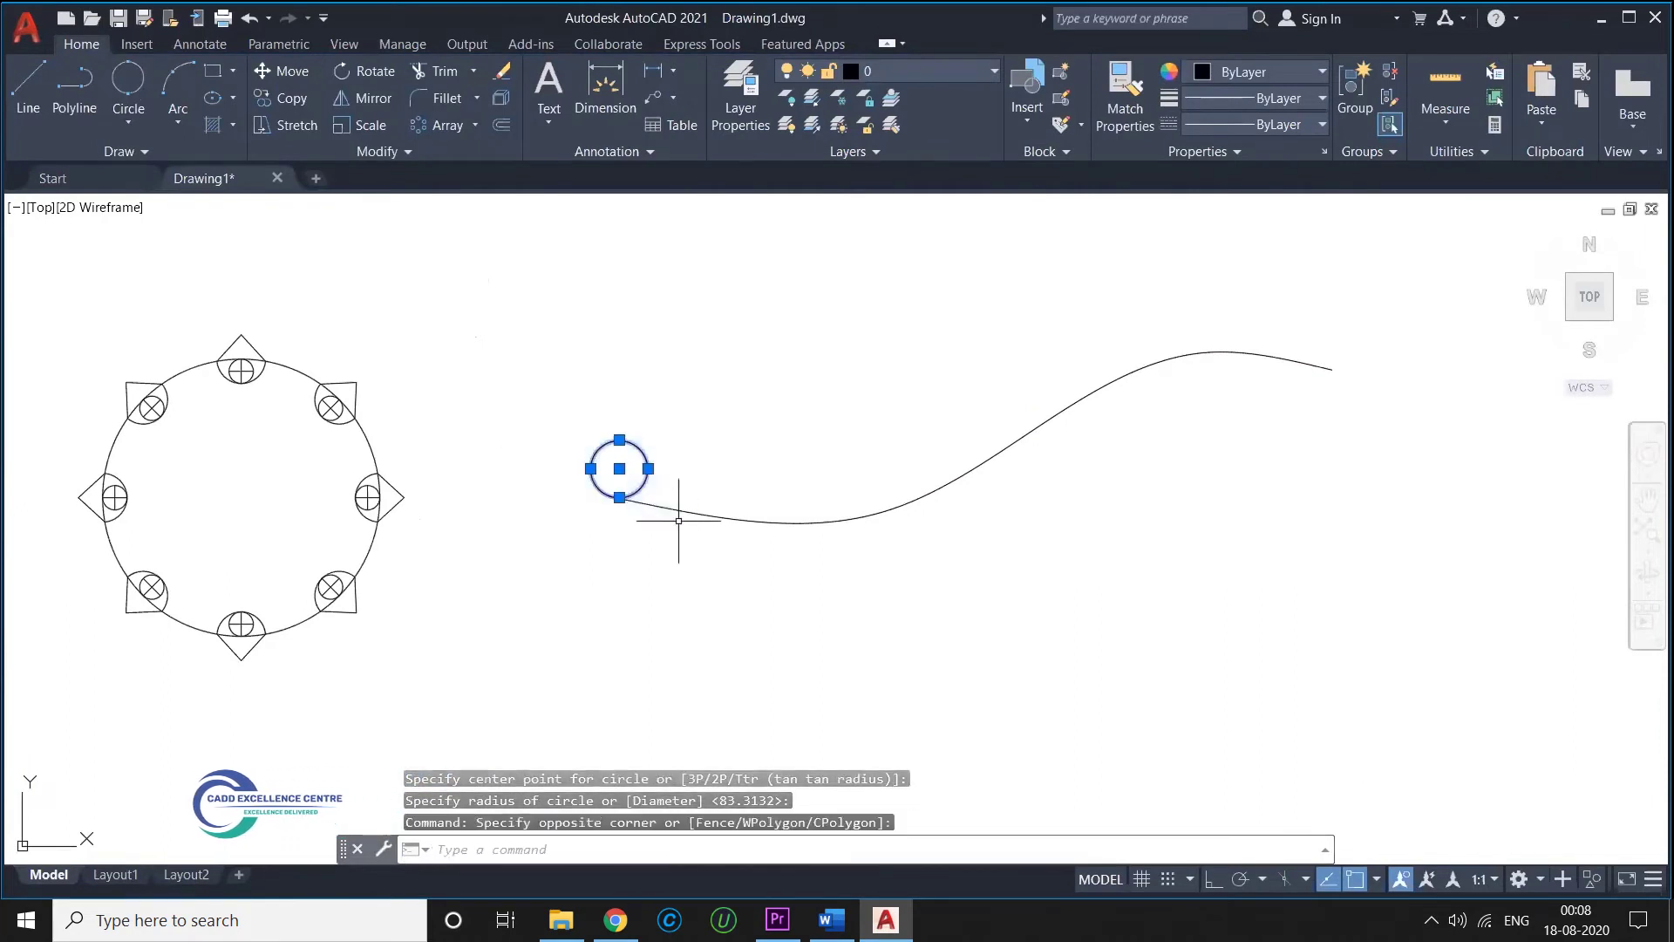
pyautogui.click(475, 125)
# Create a path array of the small circle along the spline.
pyautogui.click(476, 206)
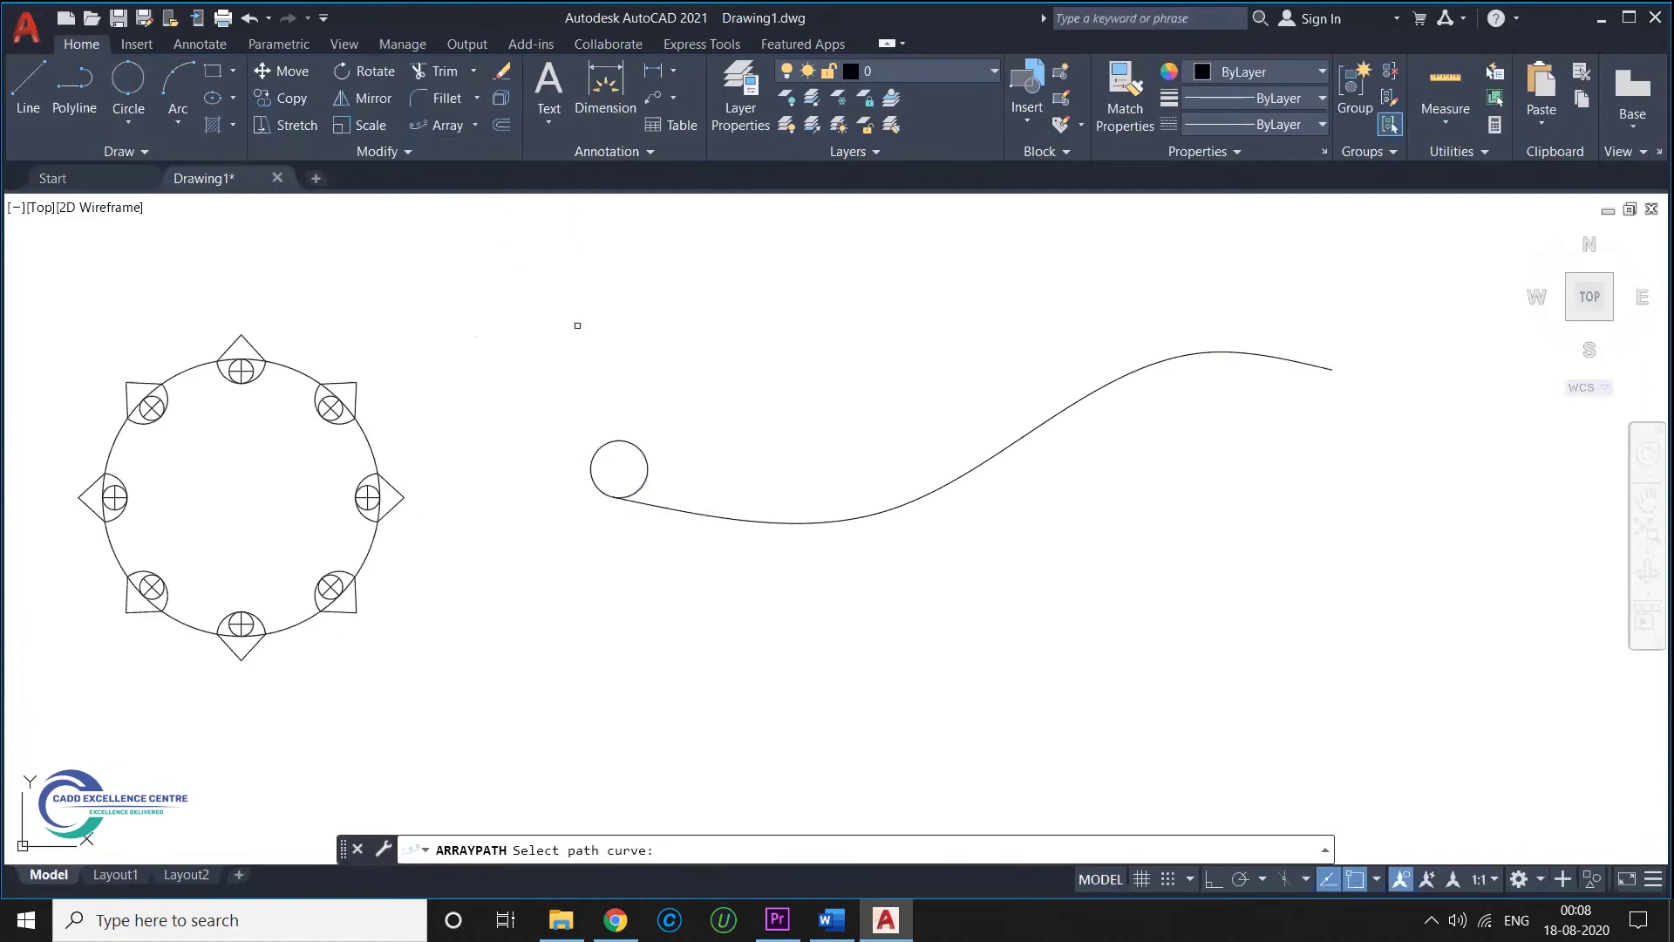
pyautogui.click(692, 511)
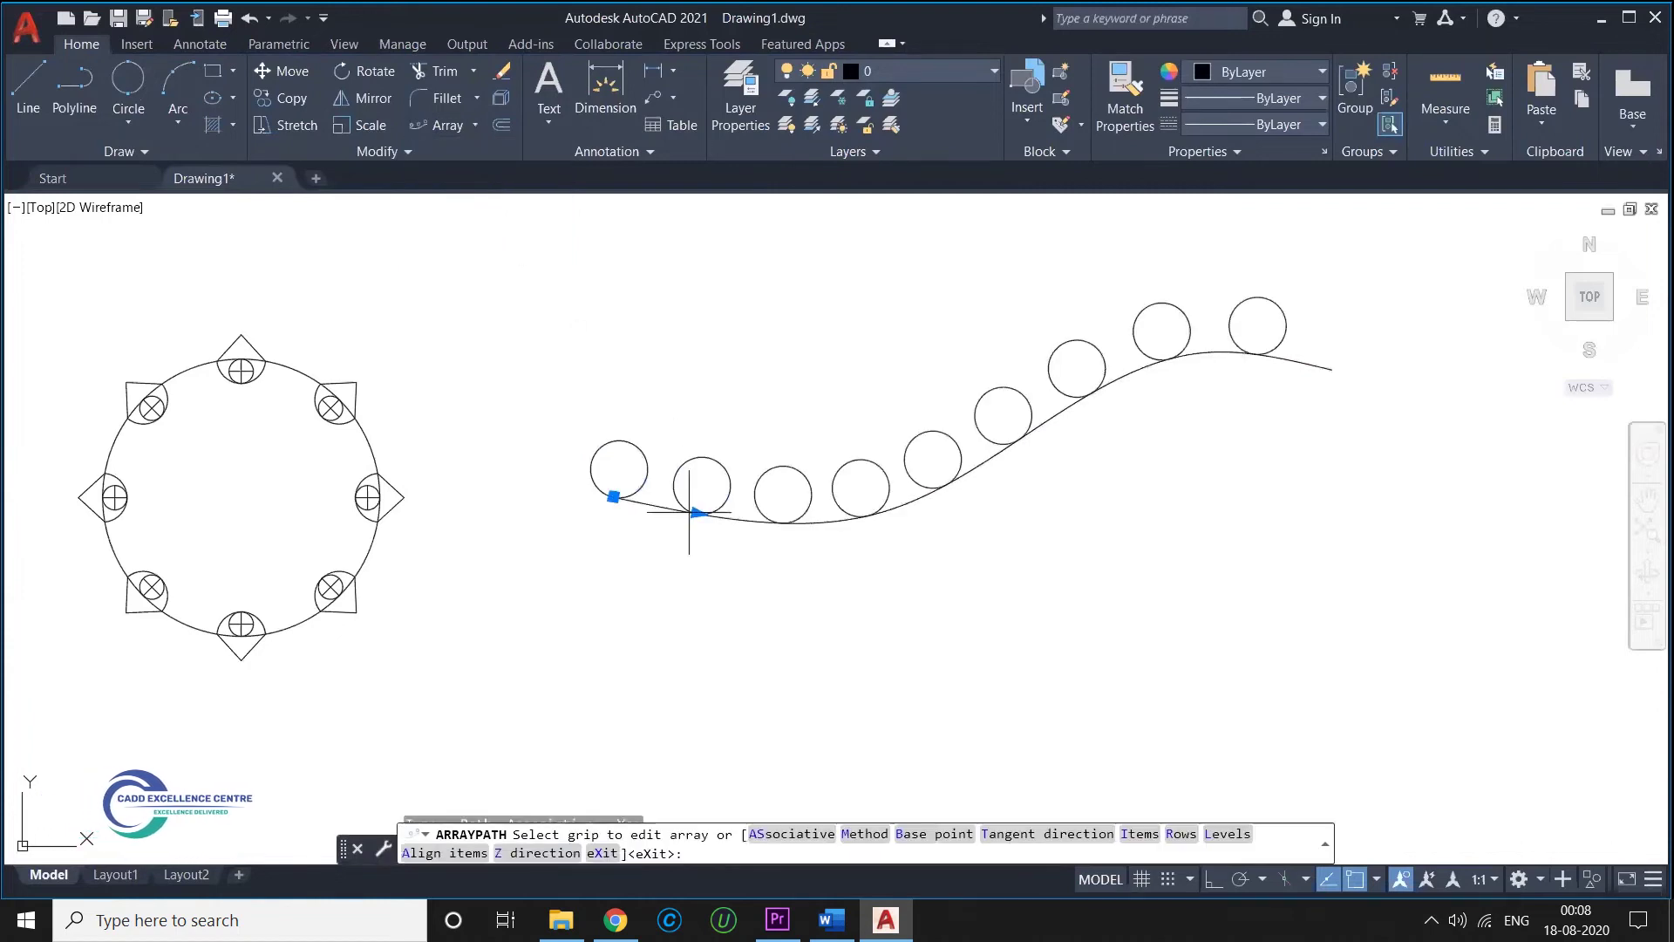
pyautogui.moveTo(886, 579); pyautogui.dragTo(813, 593, button='middle')
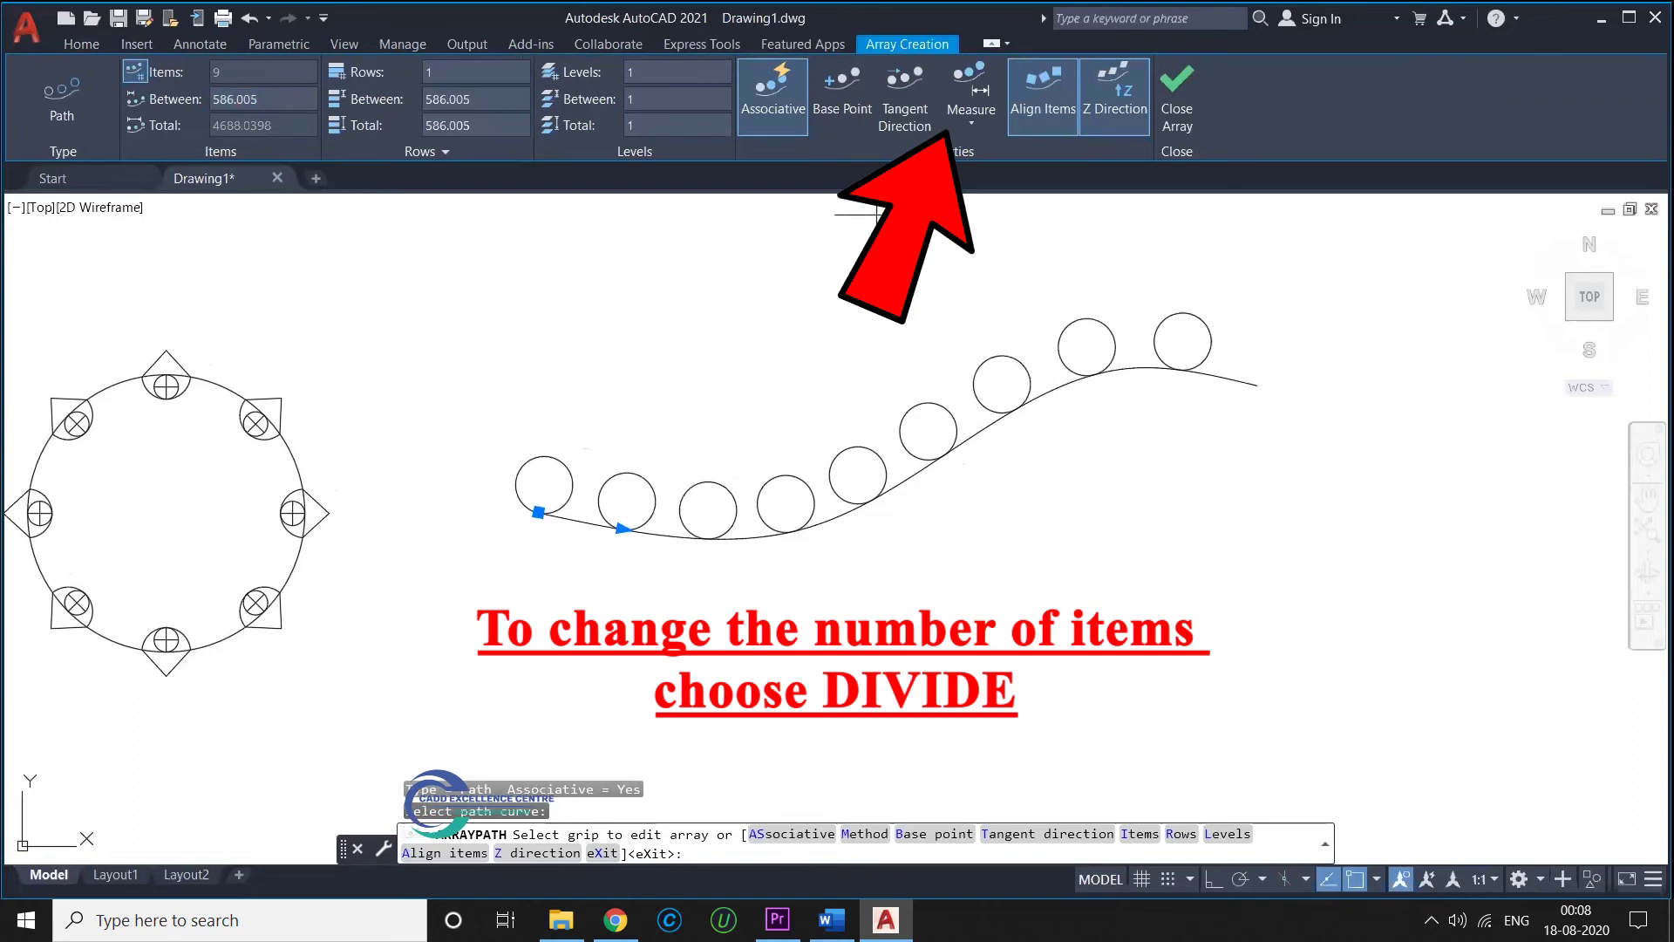
# Switch spacing to Divide and set 6 items, after trying 5 and 20.
pyautogui.click(971, 120)
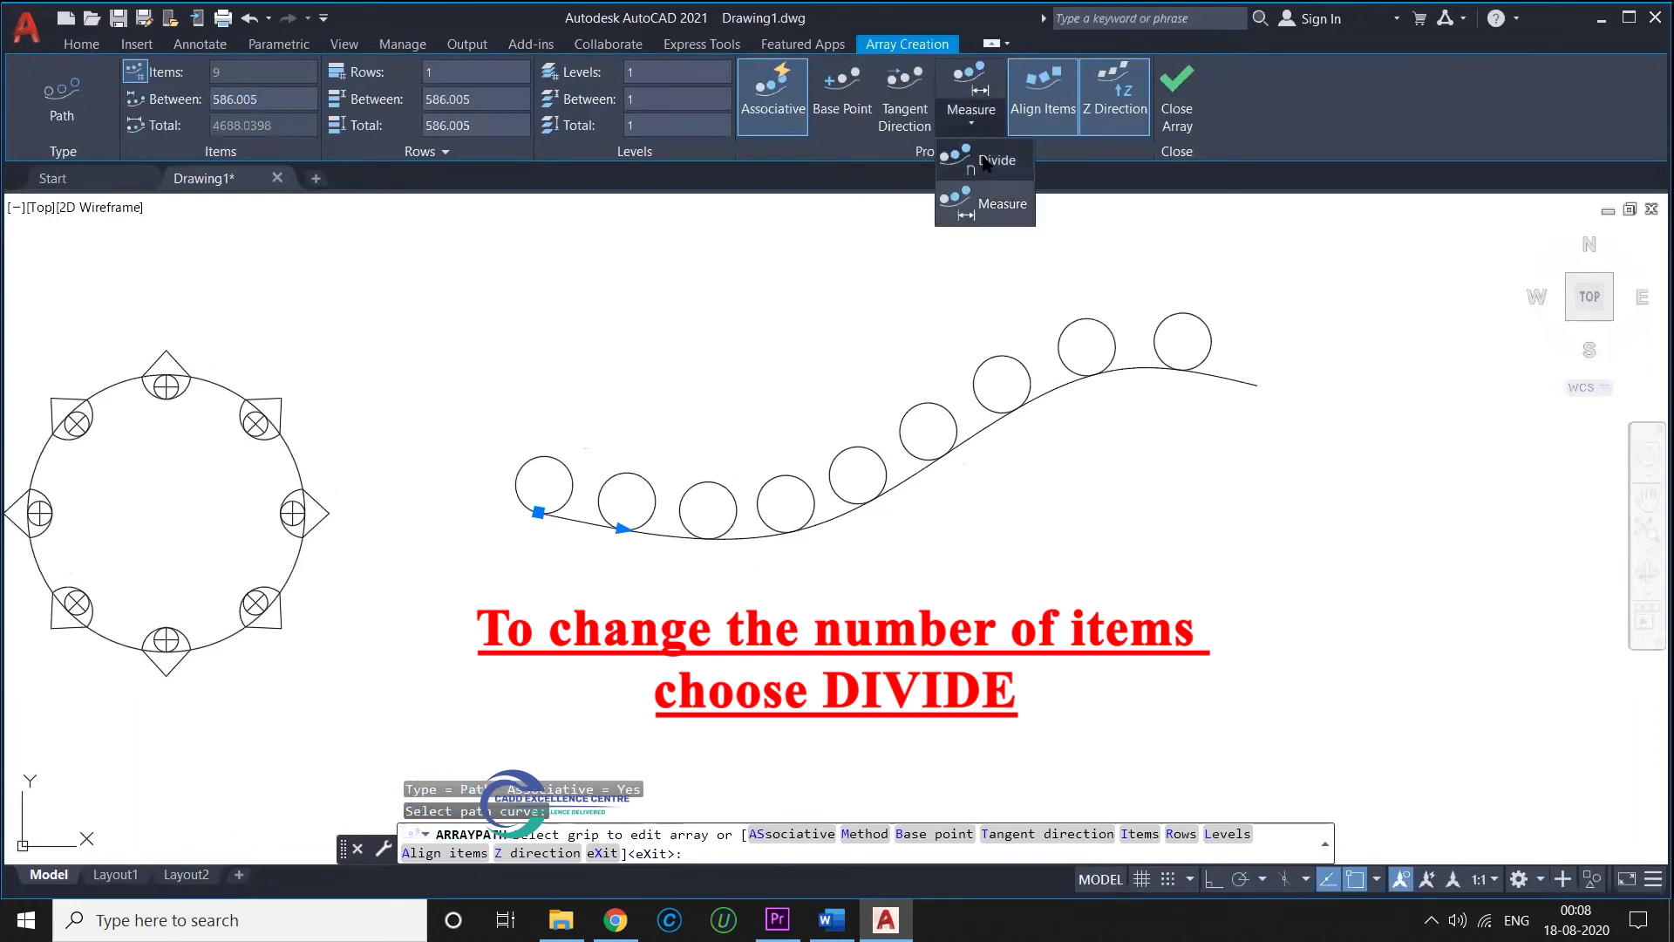
pyautogui.click(985, 162)
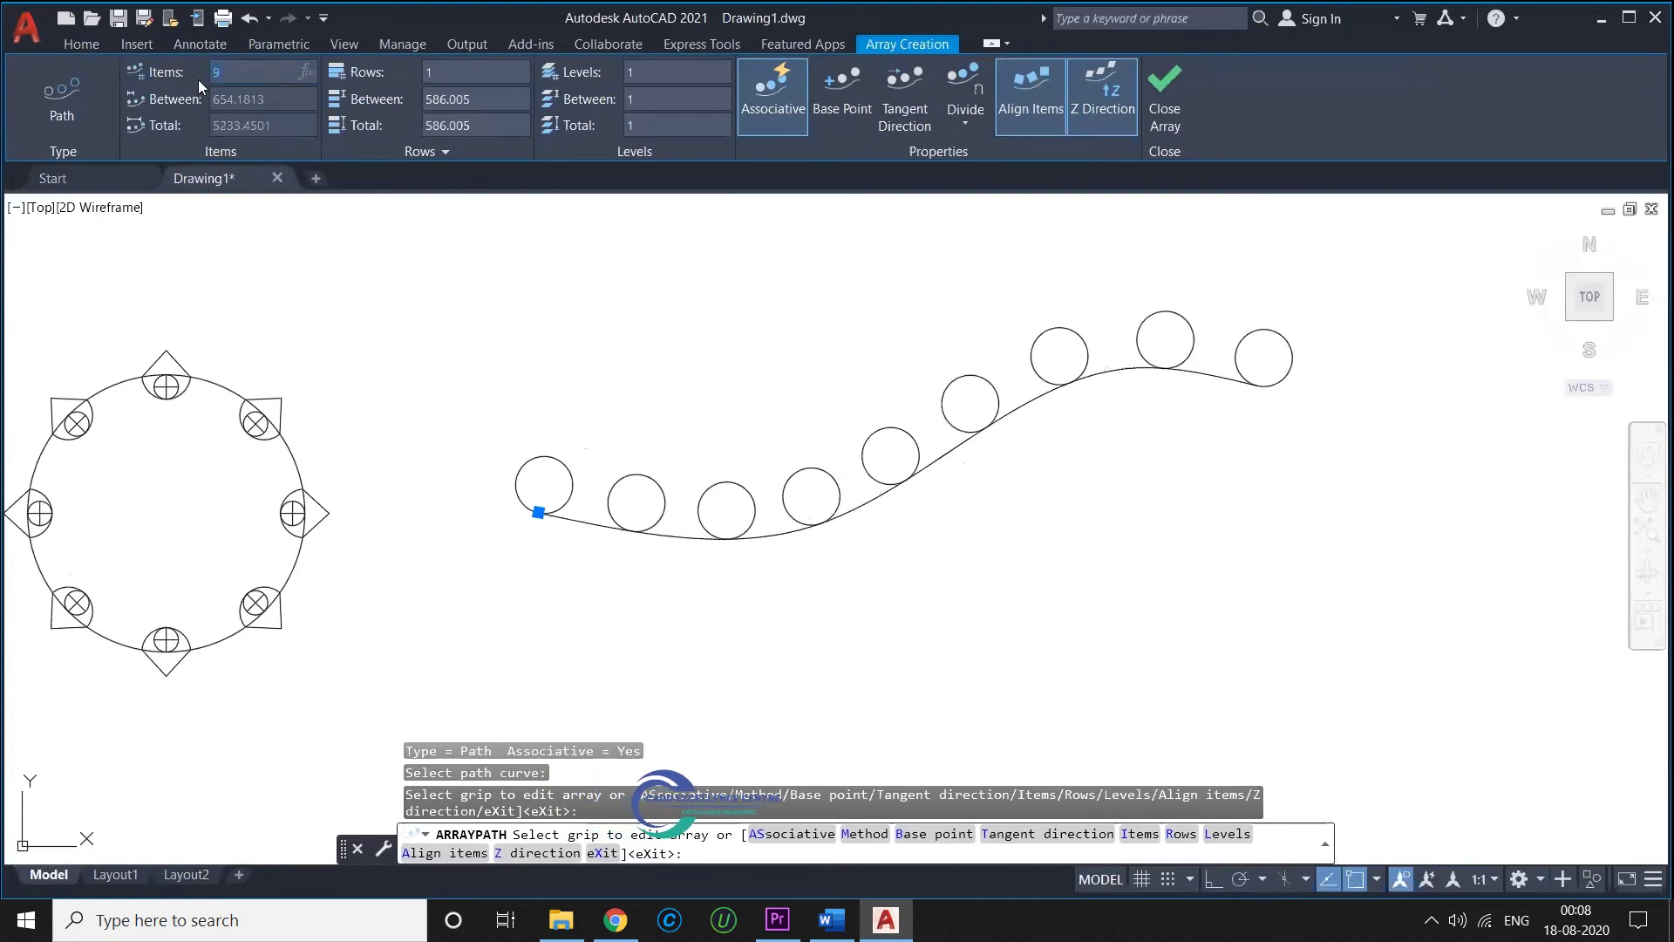
pyautogui.write('5')
pyautogui.press('Return')
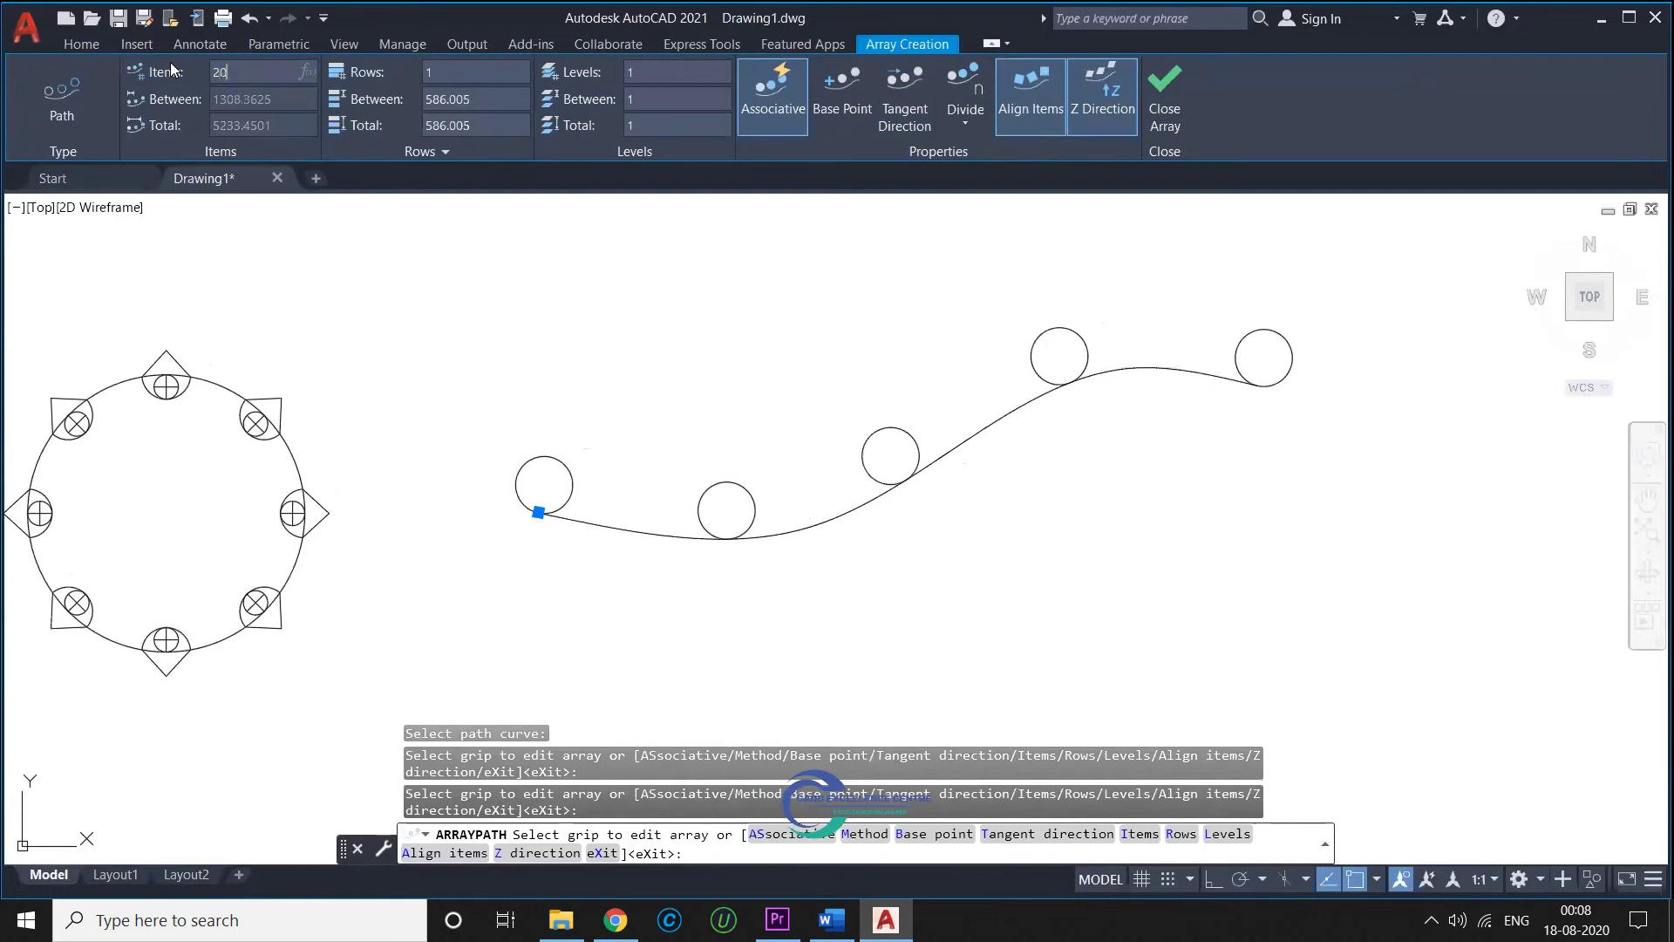
pyautogui.press('Return')
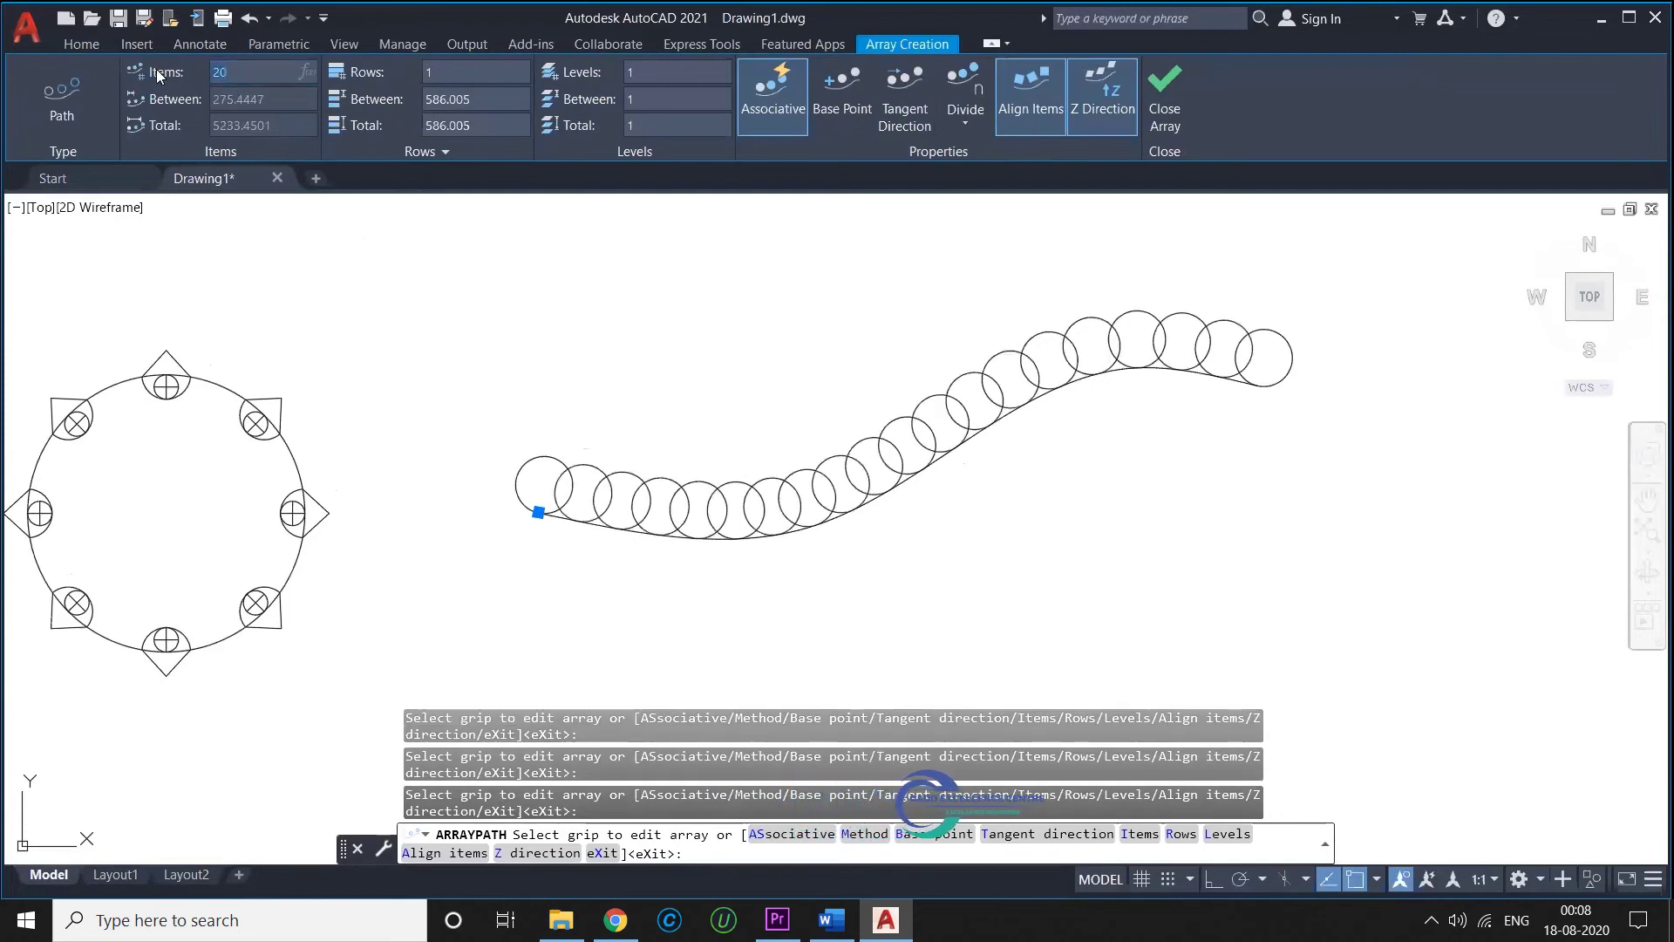
pyautogui.write('6')
pyautogui.press('Return')
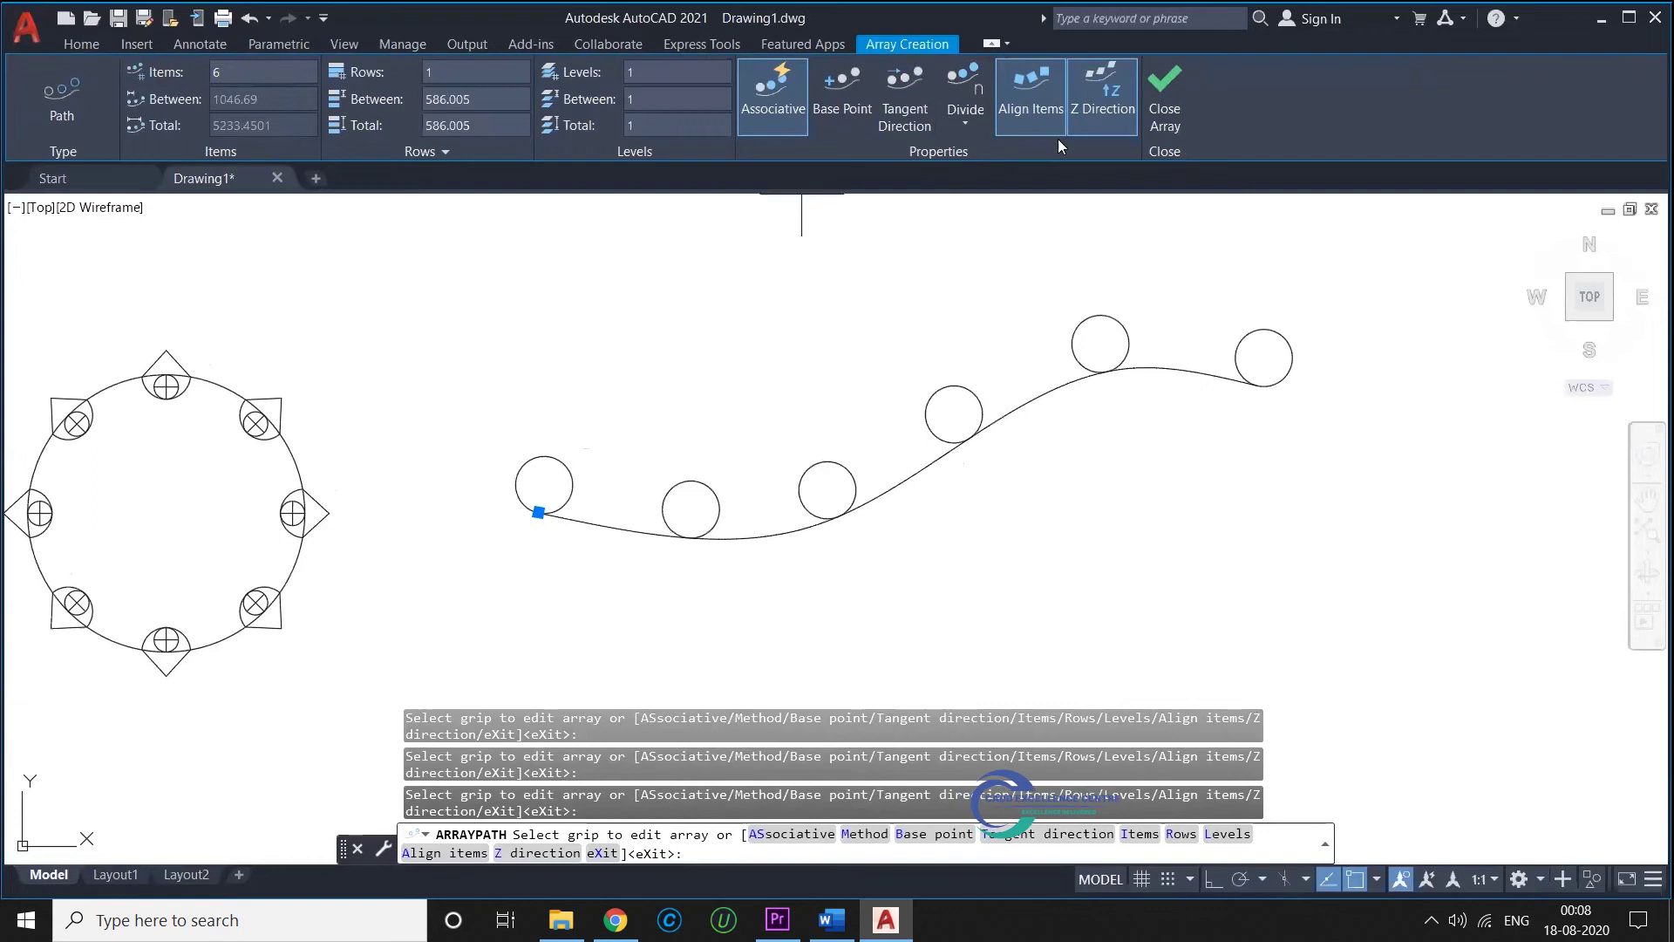
# Close the path array and start a rectangular array of the double circle.
pyautogui.click(1150, 103)
pyautogui.click(615, 534)
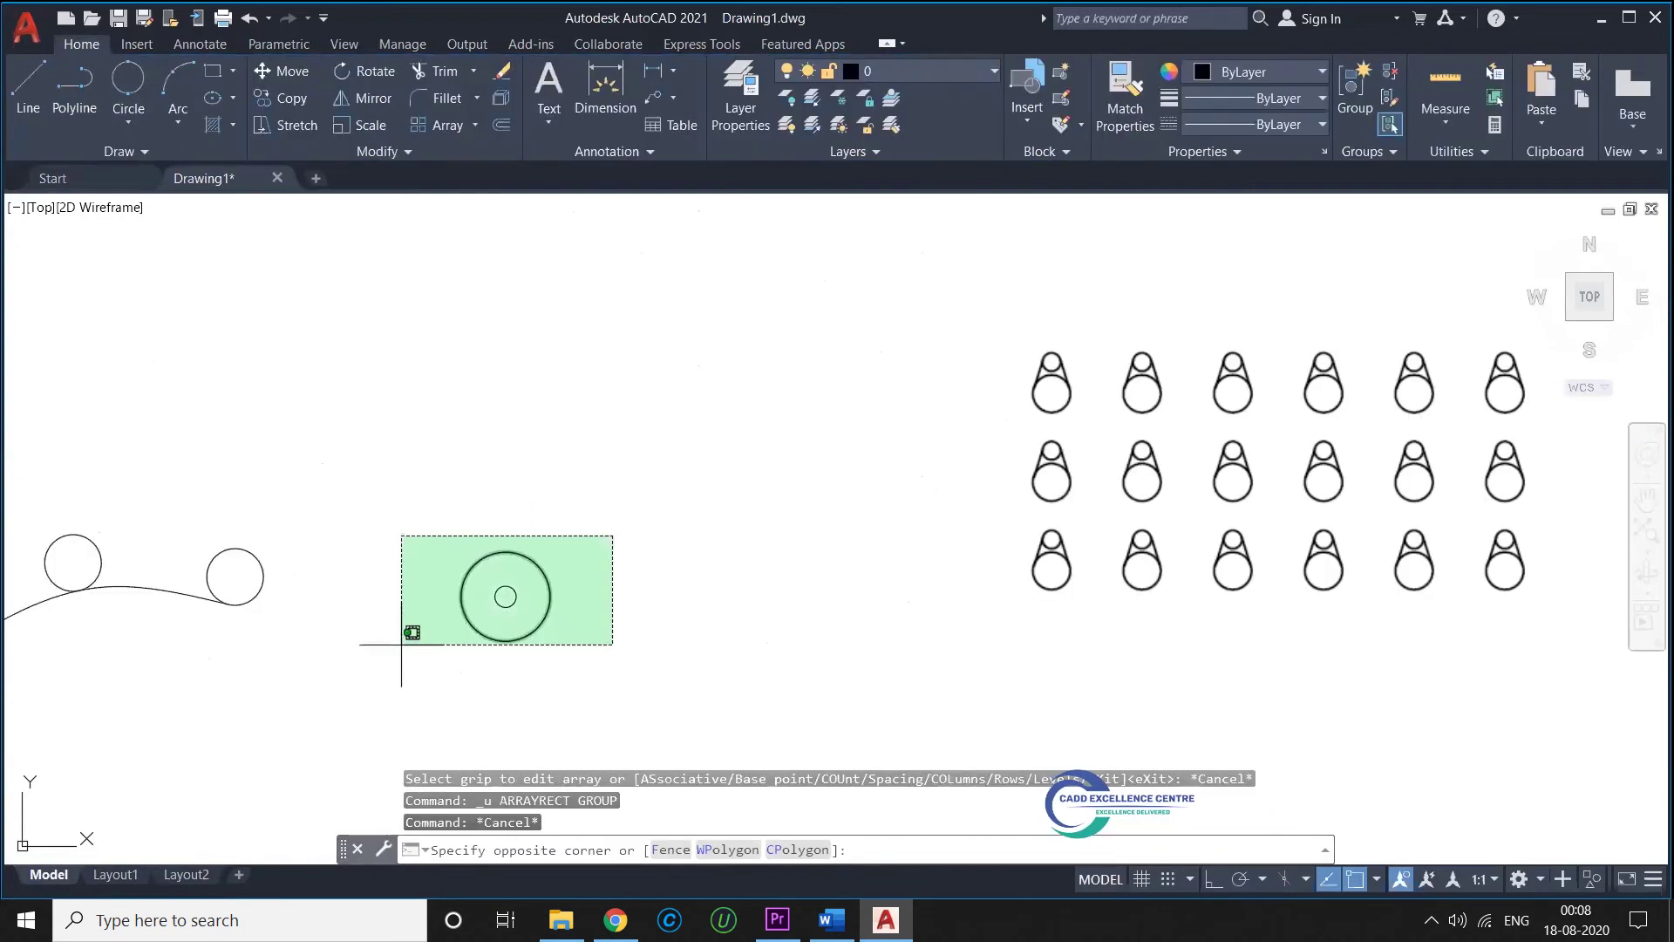
pyautogui.click(381, 669)
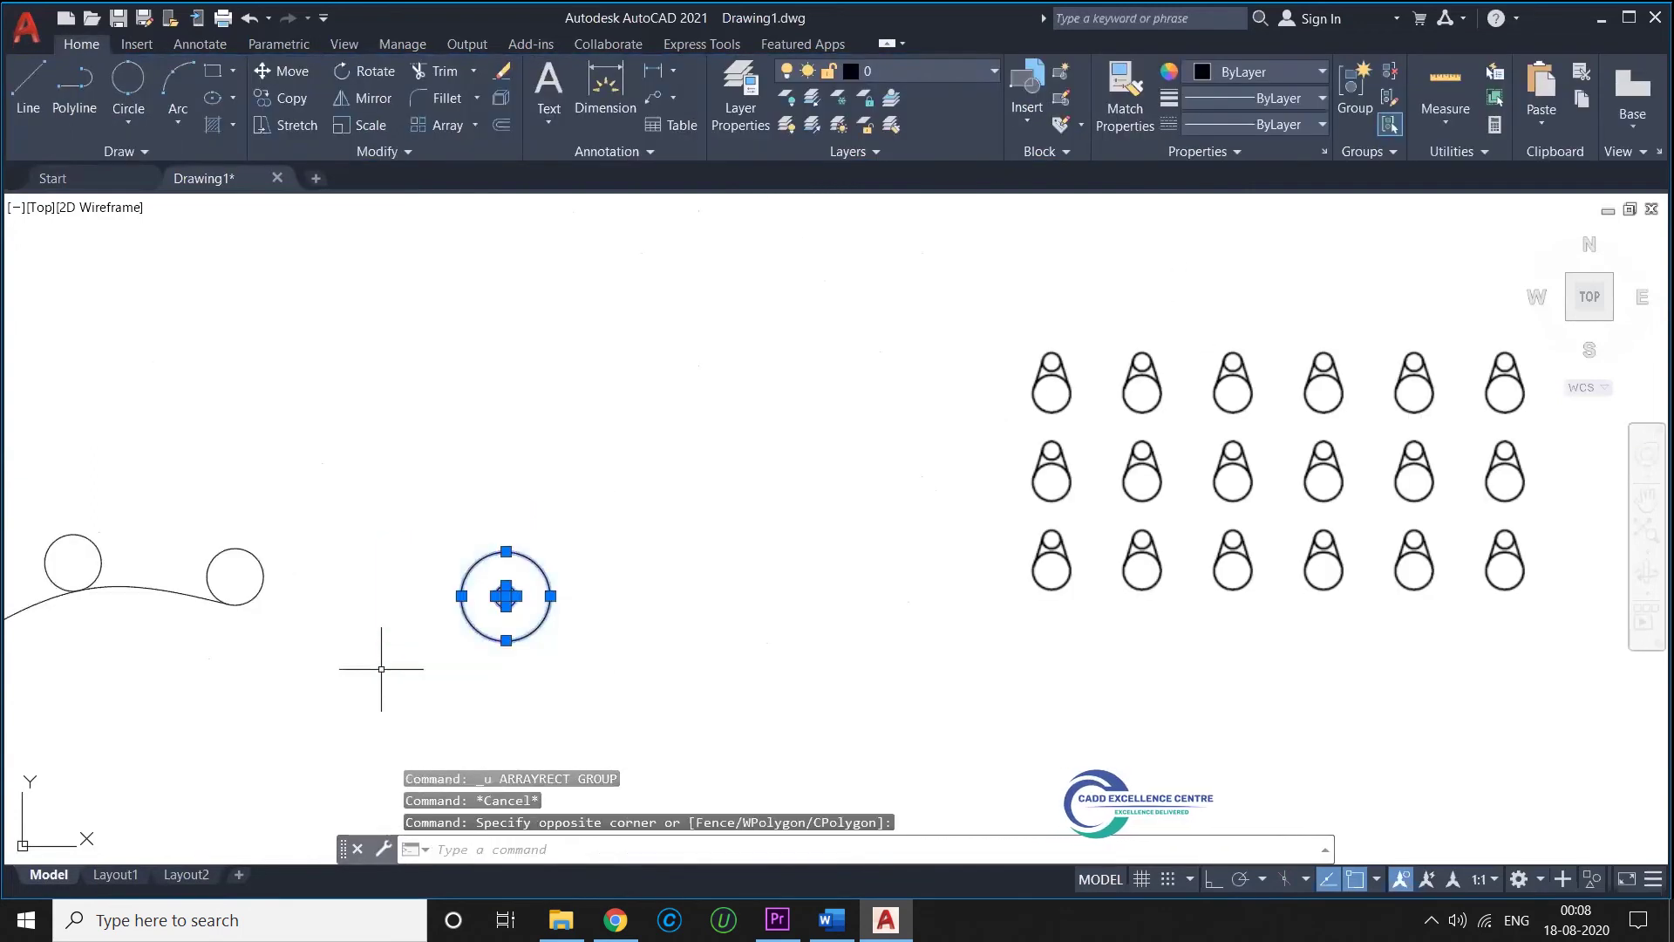
pyautogui.click(475, 125)
pyautogui.click(478, 161)
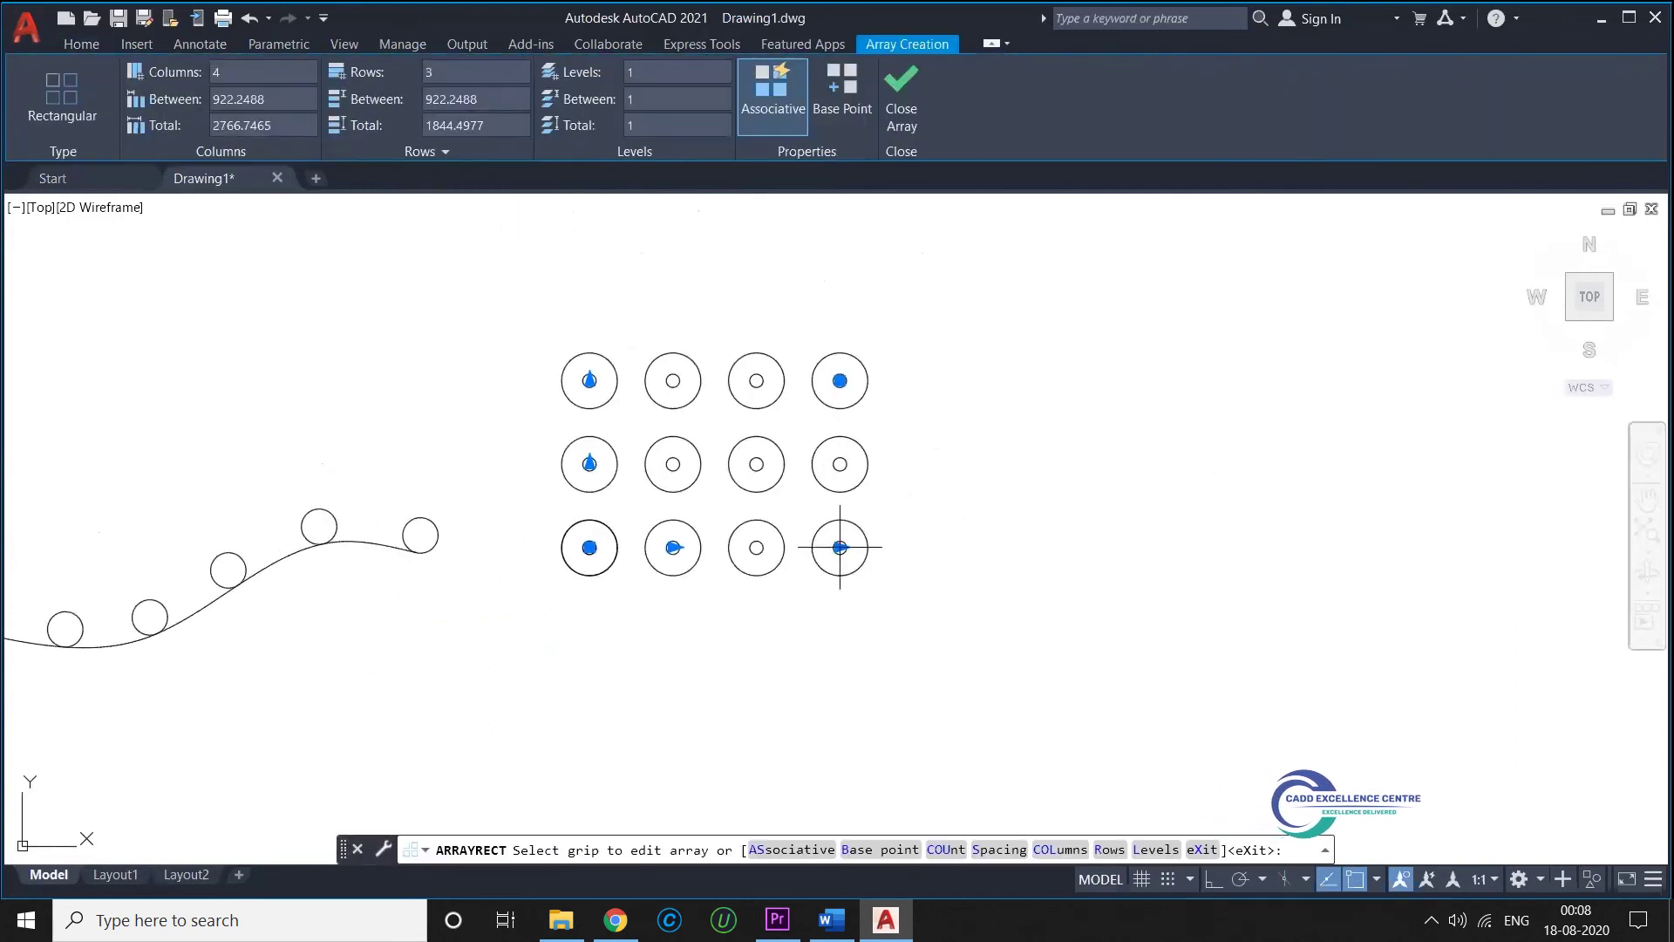
# Drag the array grips to set the grid to 6 columns by 4 rows.
pyautogui.click(840, 547)
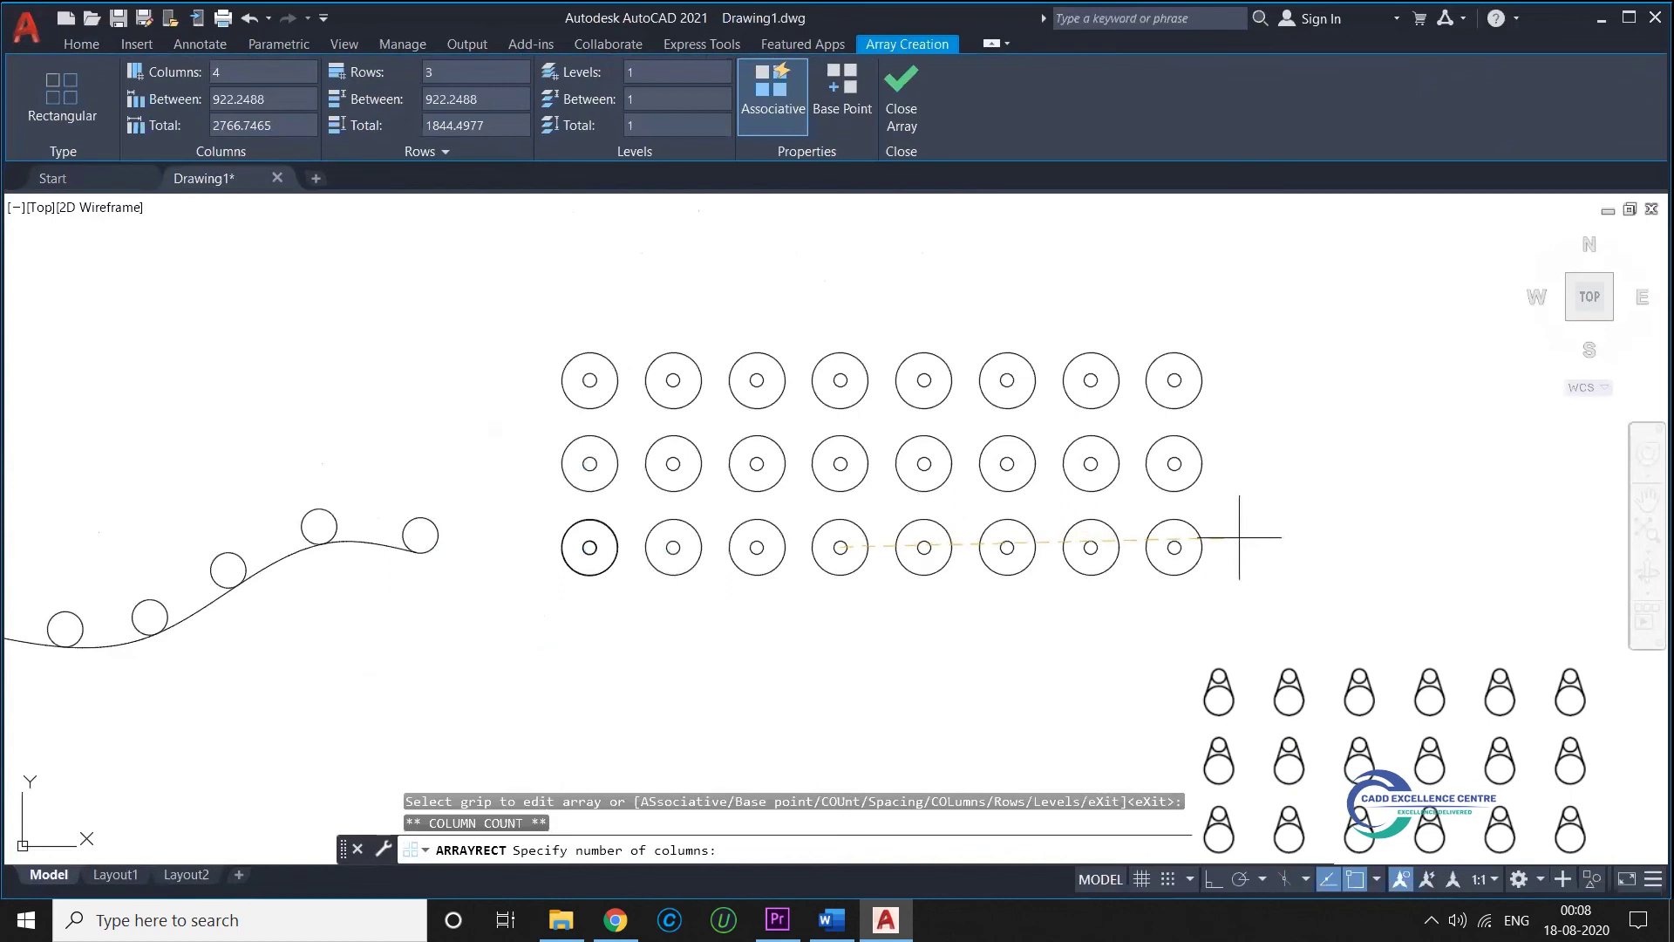
pyautogui.click(1091, 547)
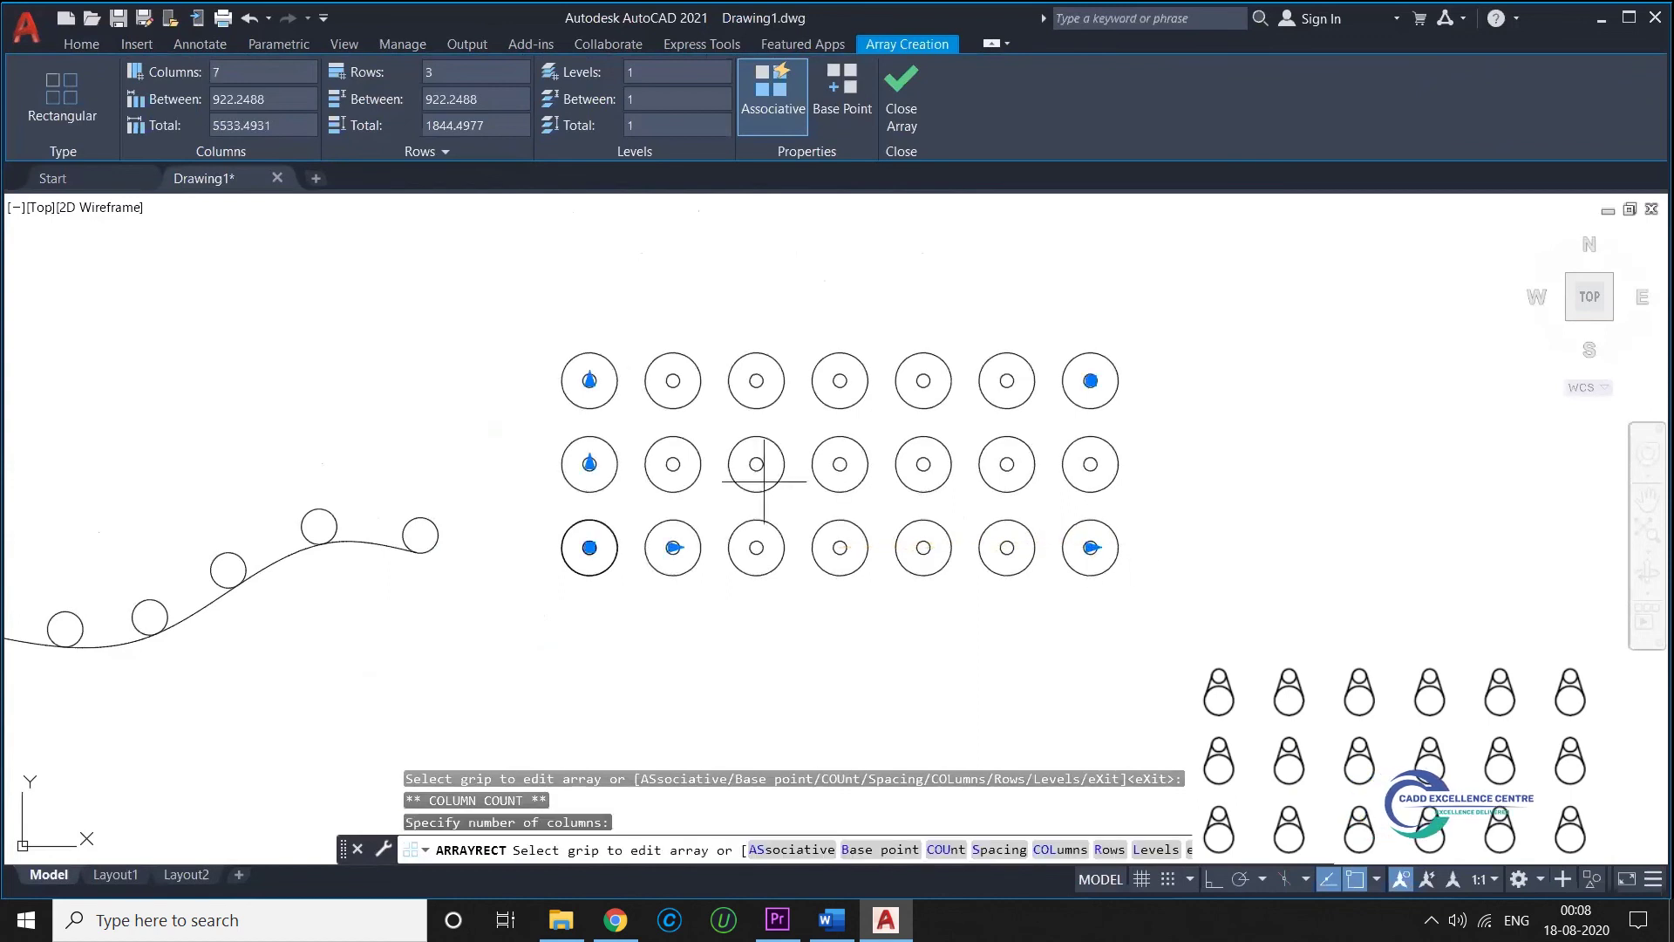
pyautogui.click(590, 380)
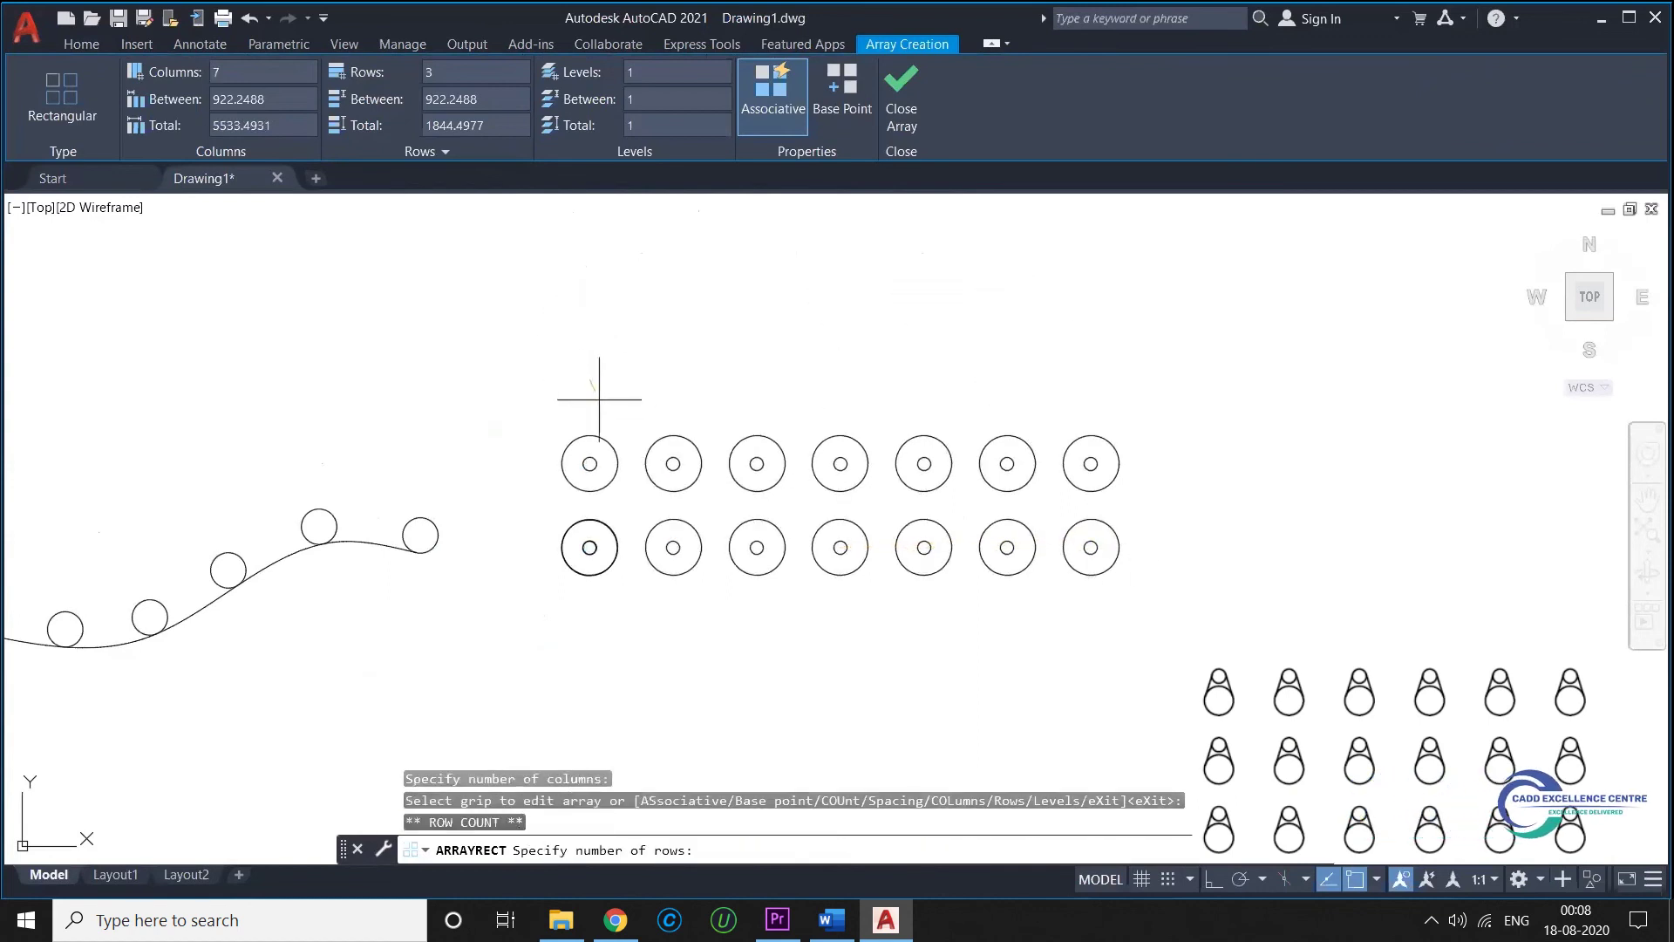
pyautogui.click(587, 463)
pyautogui.click(590, 464)
pyautogui.click(582, 340)
pyautogui.scroll(-1, 495, 601)
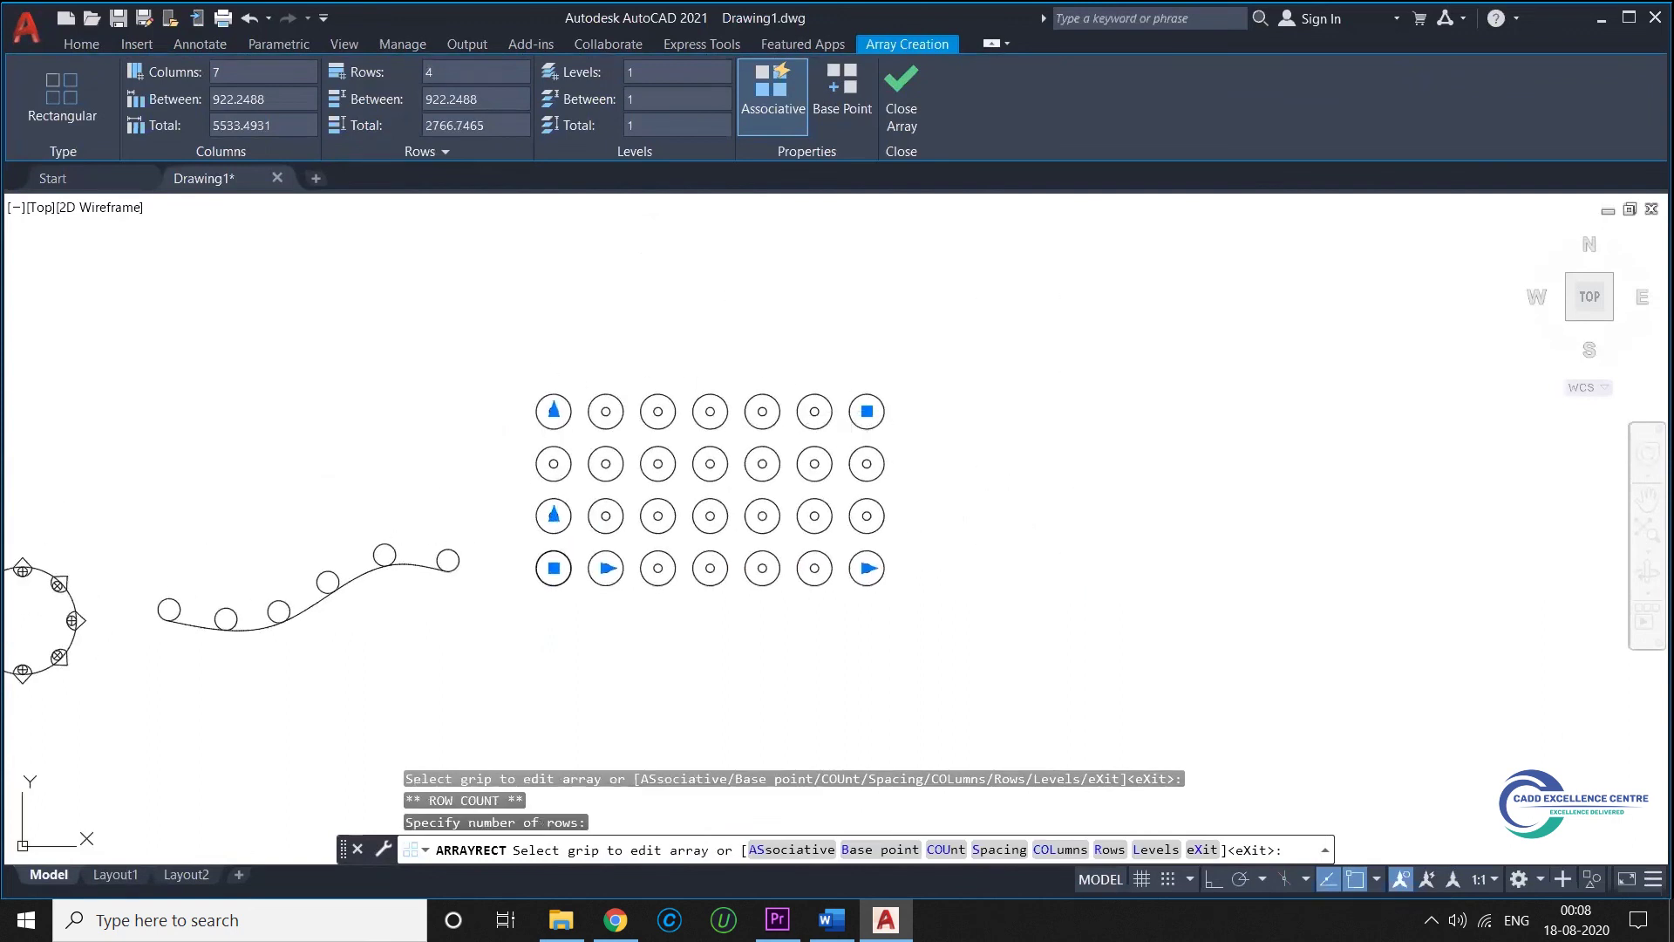
pyautogui.click(867, 411)
pyautogui.click(819, 411)
# Widen the column and row spacing, then close the rectangular array.
pyautogui.click(606, 569)
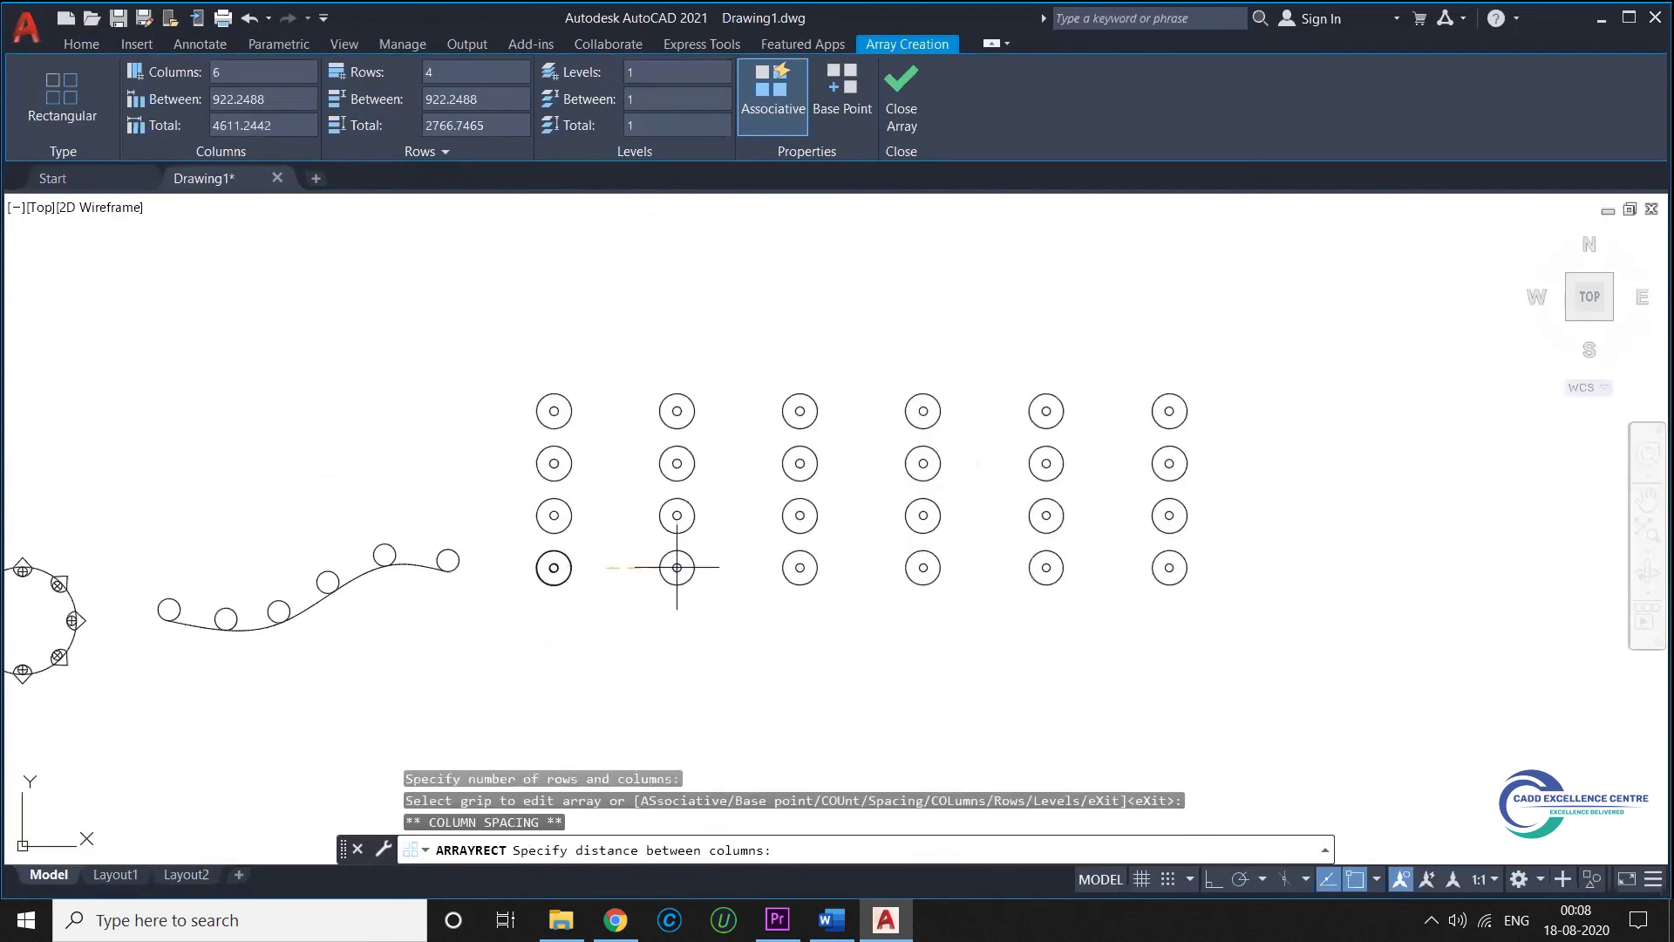
pyautogui.click(666, 569)
pyautogui.click(552, 516)
pyautogui.click(901, 100)
pyautogui.scroll(-2, 1134, 271)
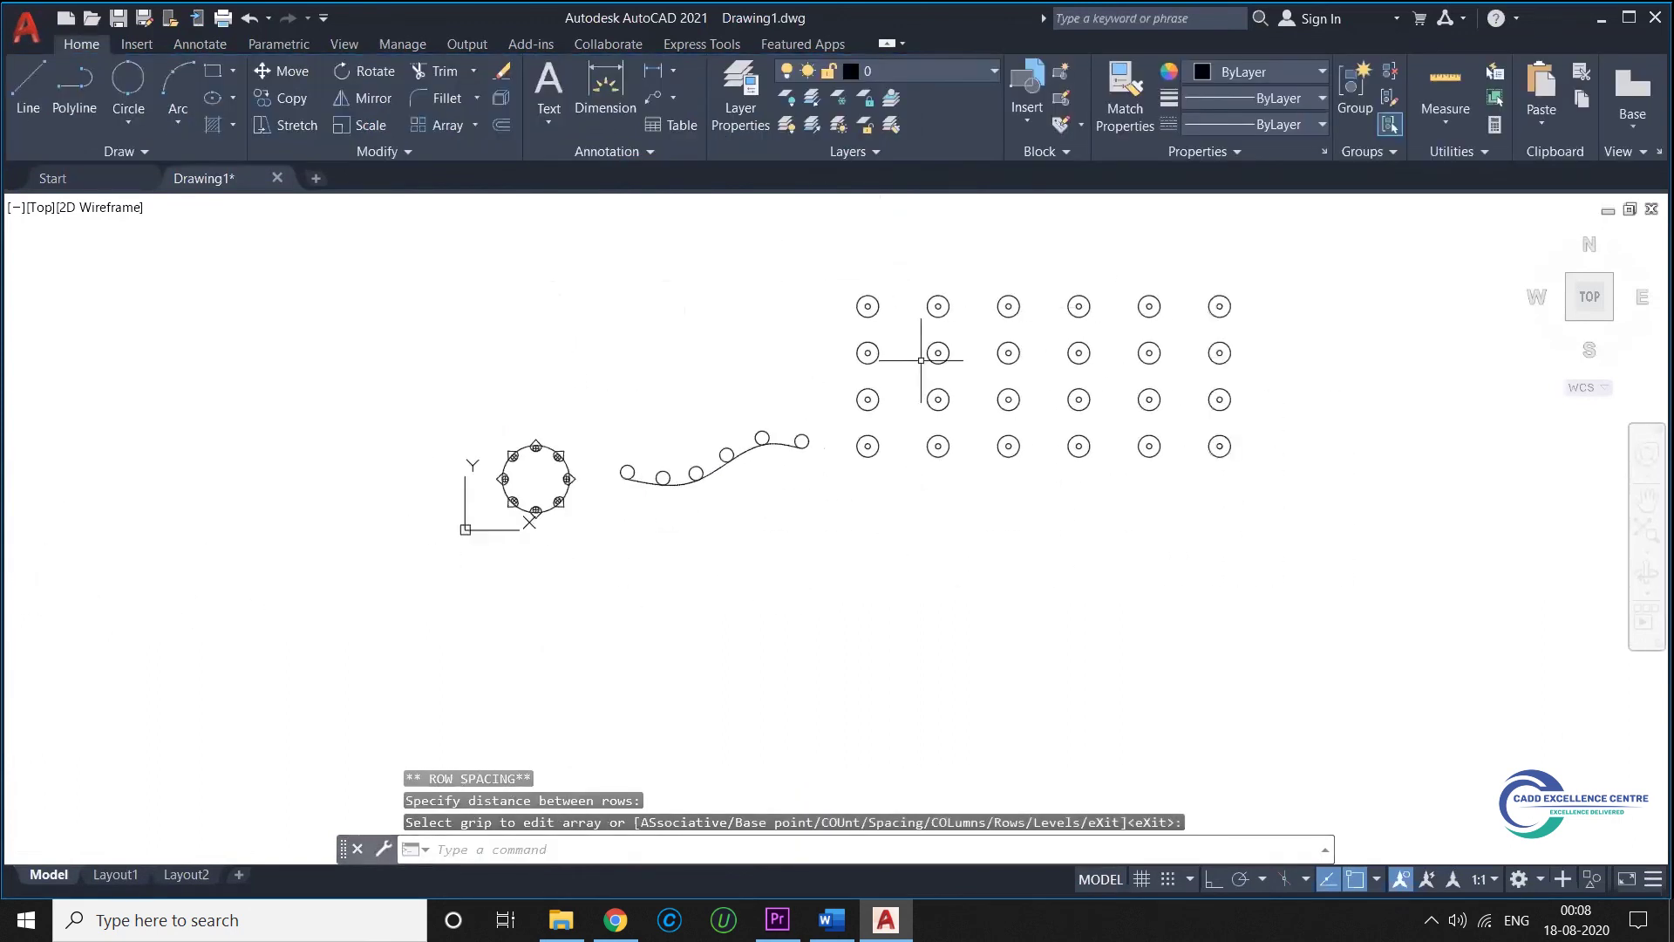
pyautogui.scroll(2, 804, 463)
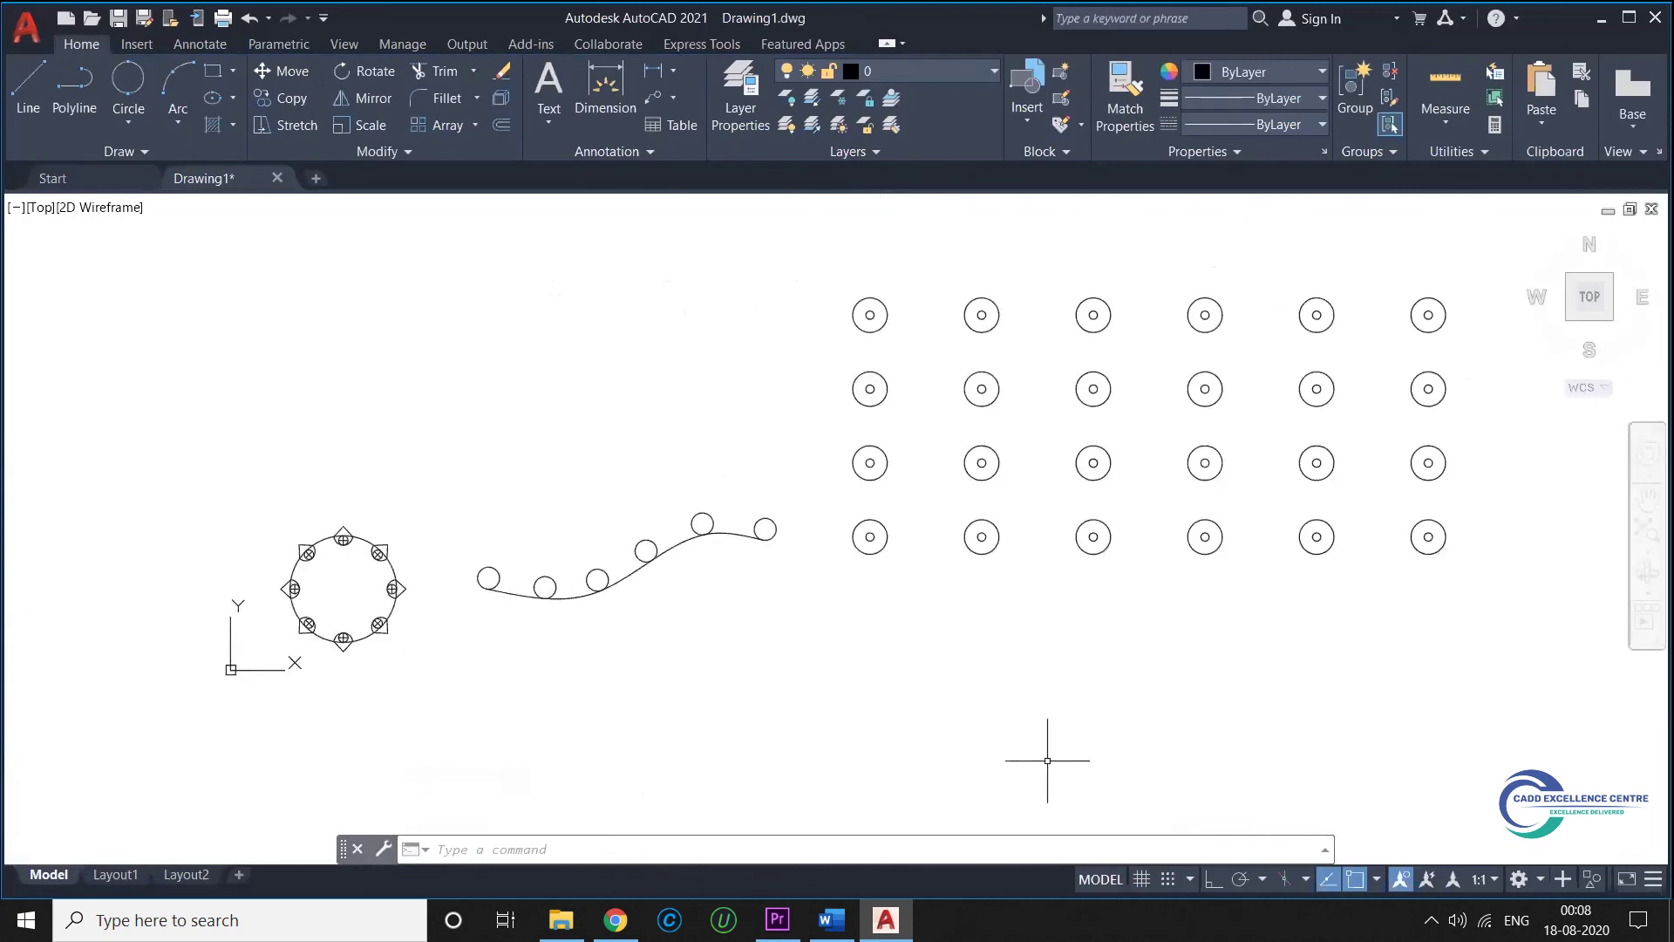